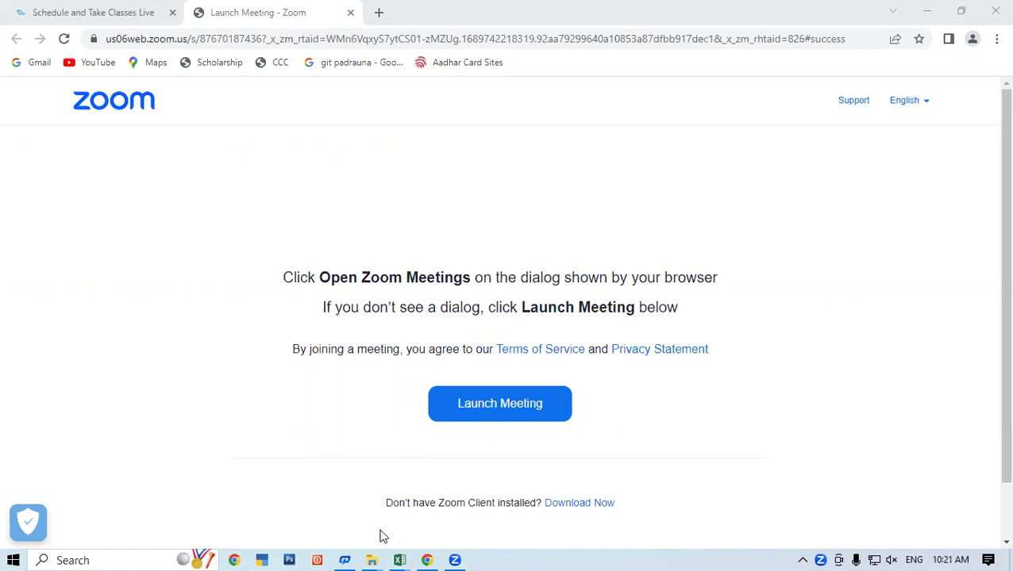
Bring the 'sk(use of datavalidations)' Excel workbook to the front from the taskbar.
mouse_move(405, 555)
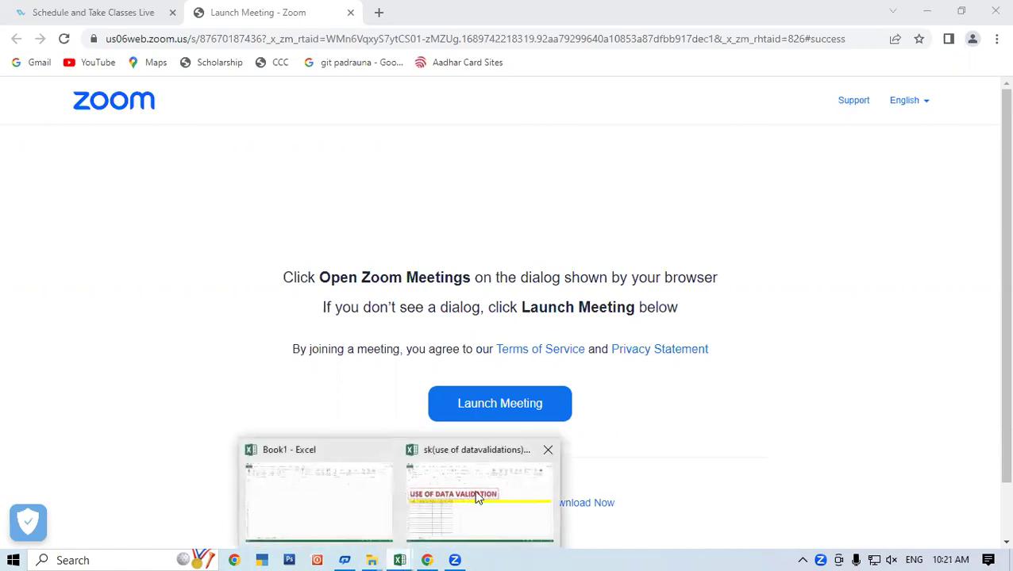
left_click(452, 500)
left_click(421, 291)
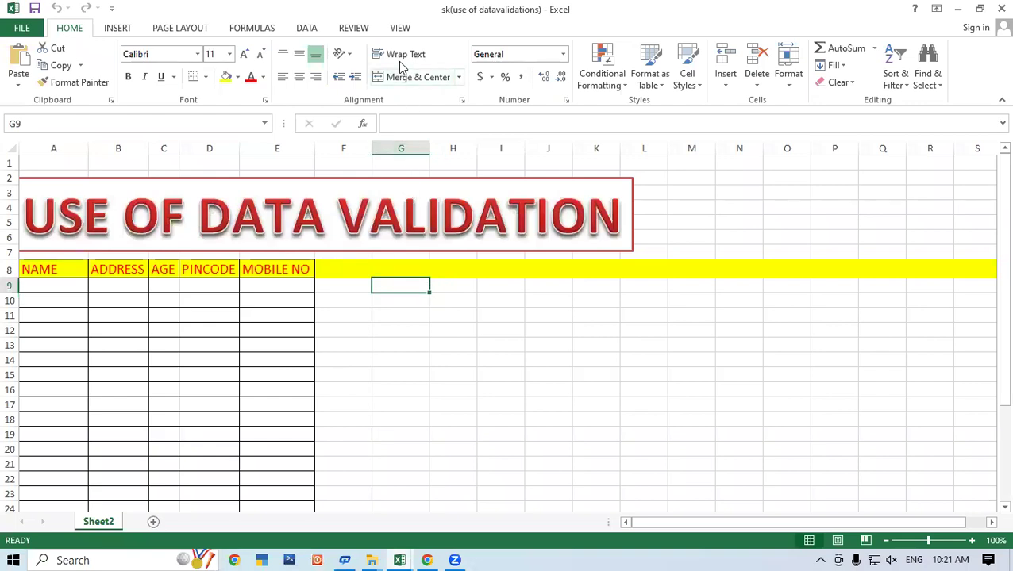
left_click(205, 212)
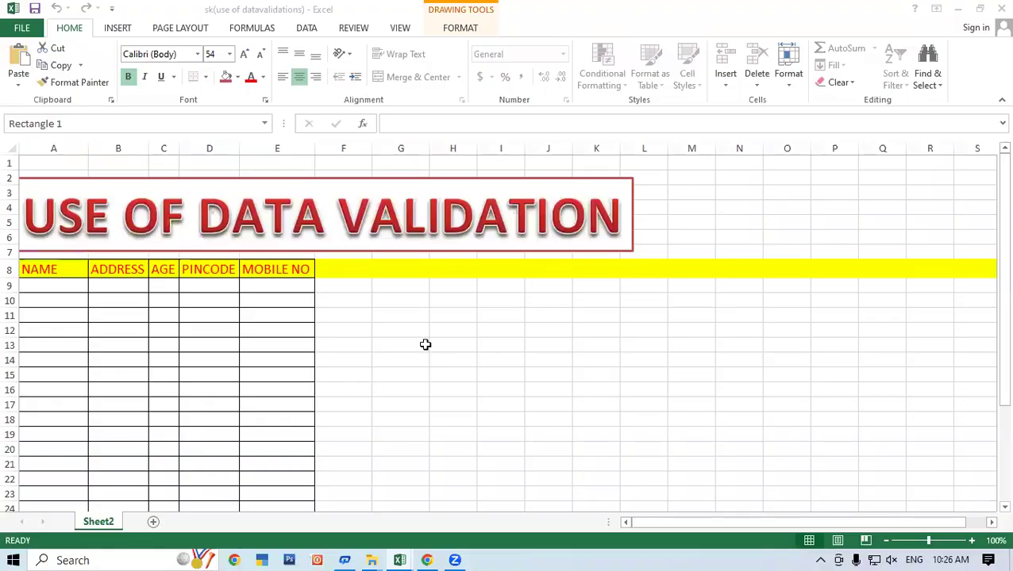
left_click(343, 315)
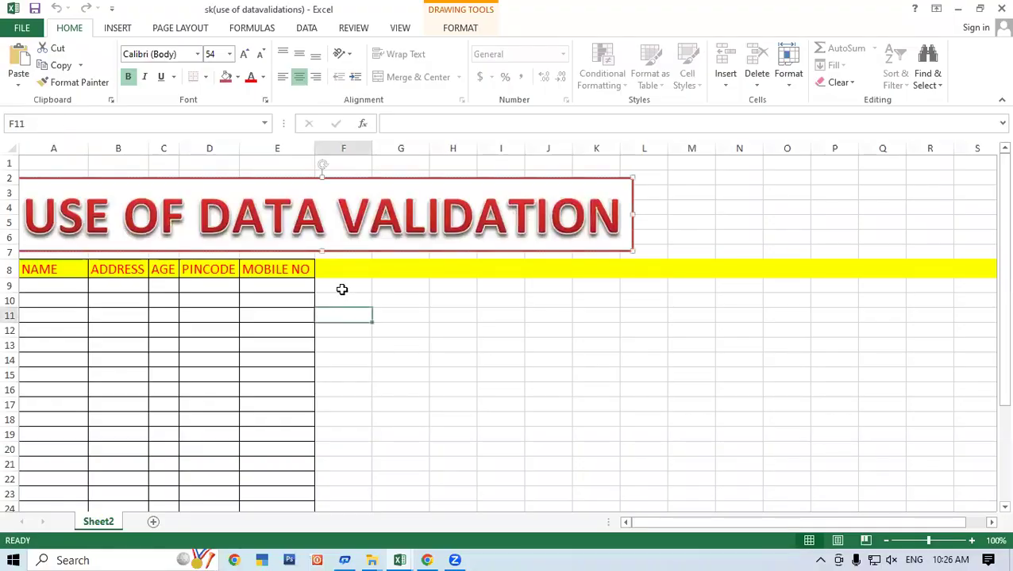
left_click(490, 329)
left_click(400, 360)
left_click(339, 301)
left_click(339, 269)
left_click(337, 310)
left_click(336, 301)
left_click(339, 286)
left_click(342, 269)
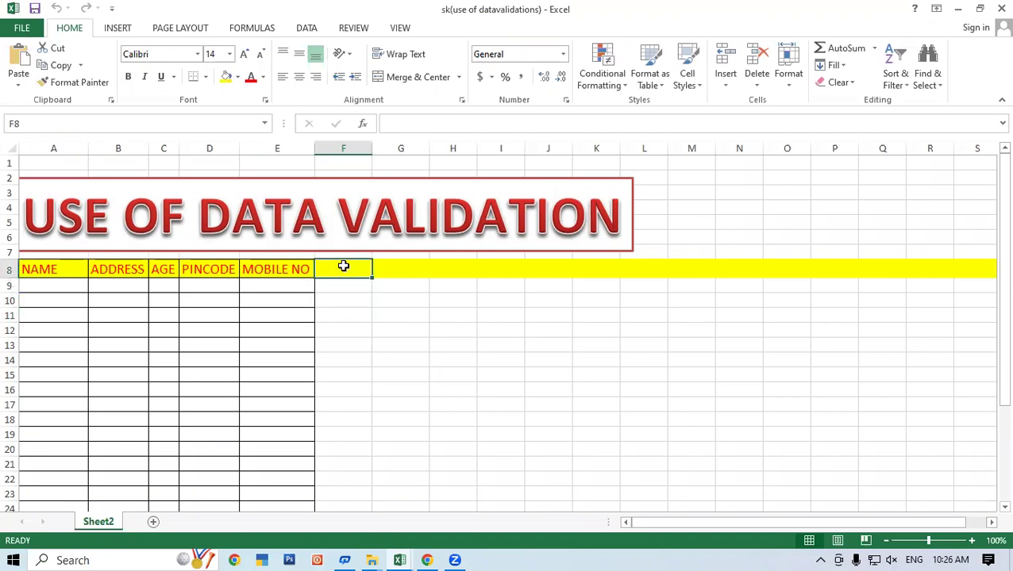
left_click(338, 347)
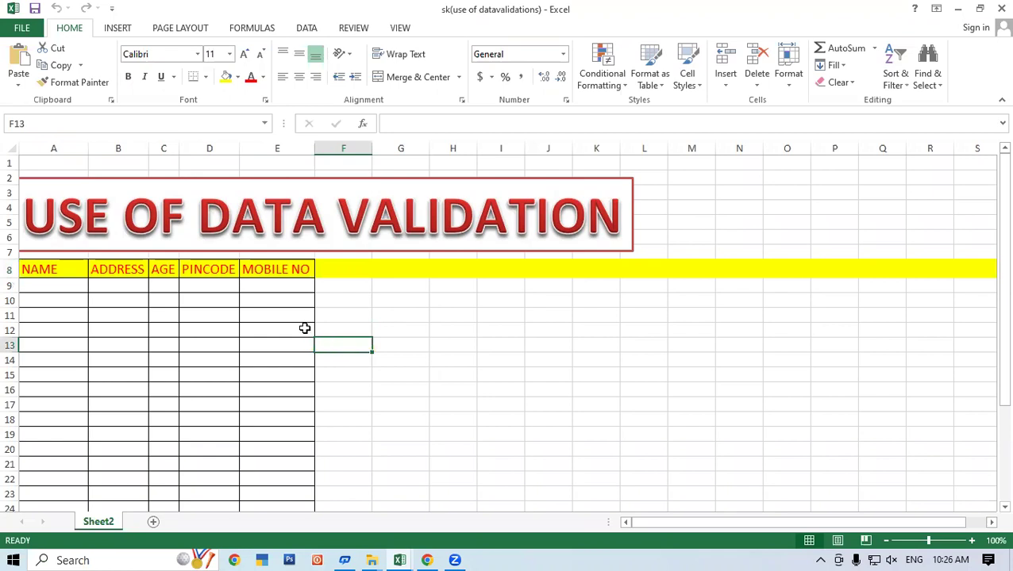
left_click_drag(274, 269, 276, 370)
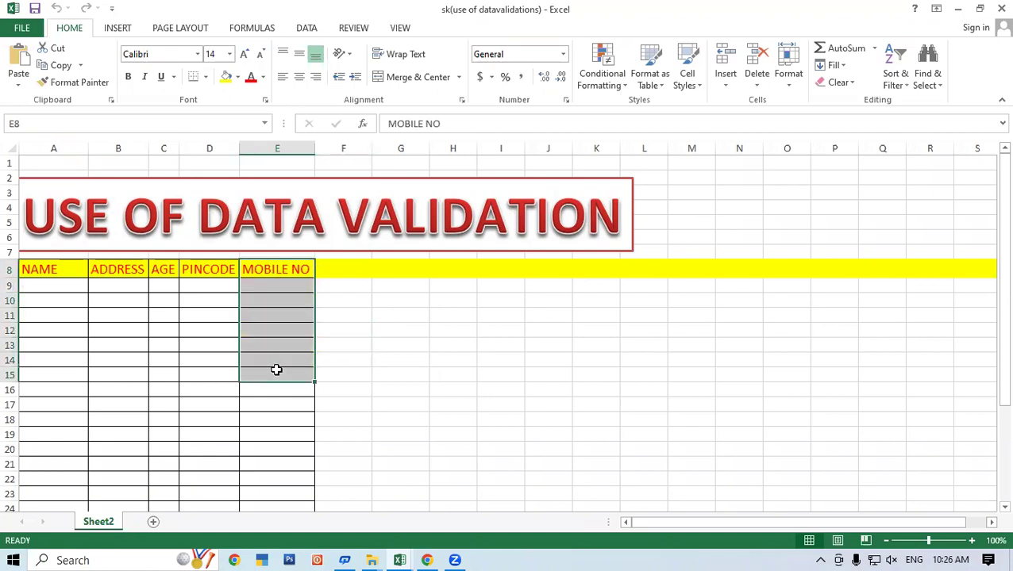
scroll(276, 369, "down", 3)
scroll(332, 320, "up", 2)
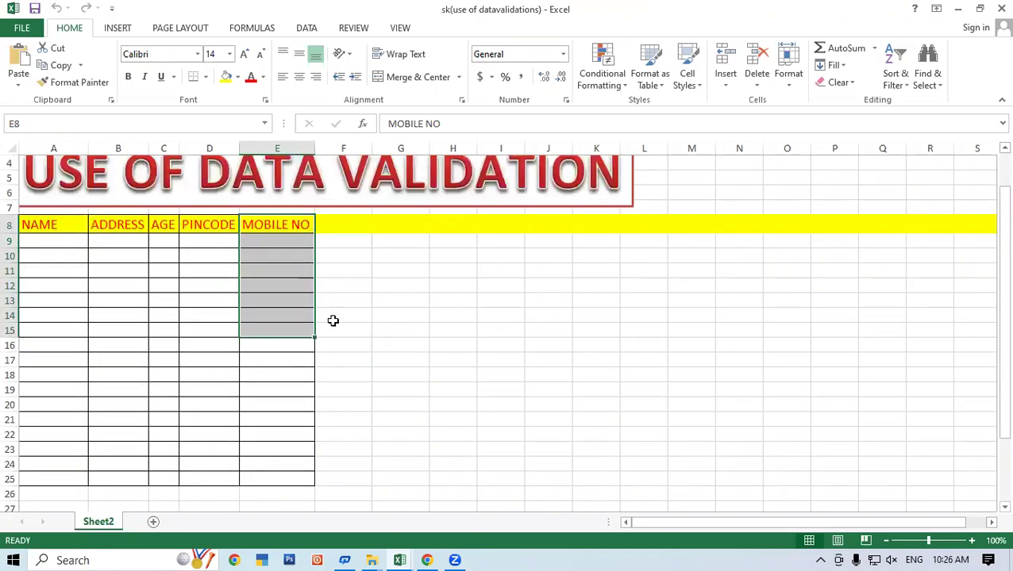
left_click(332, 318)
left_click(293, 244)
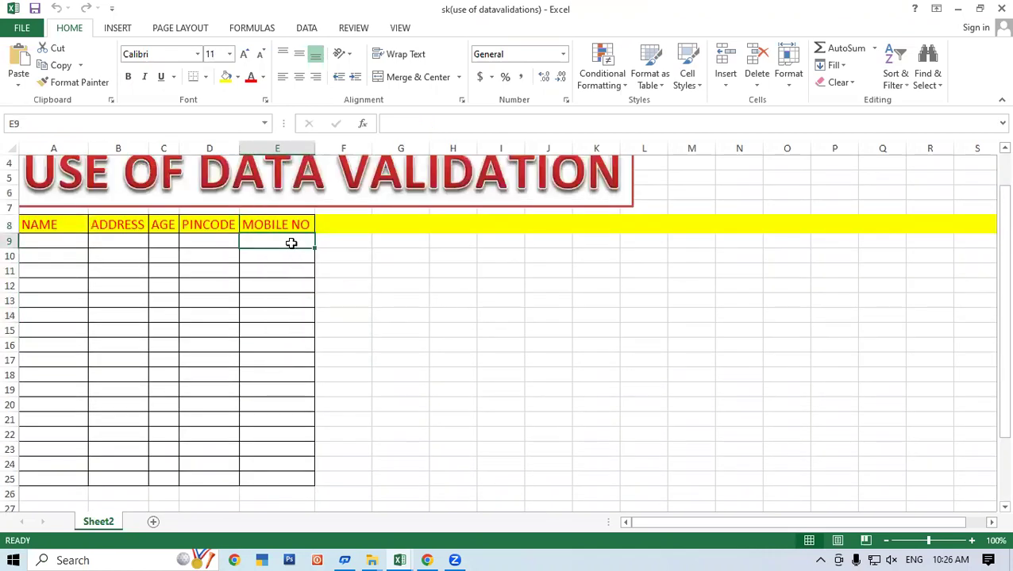
left_click(255, 394)
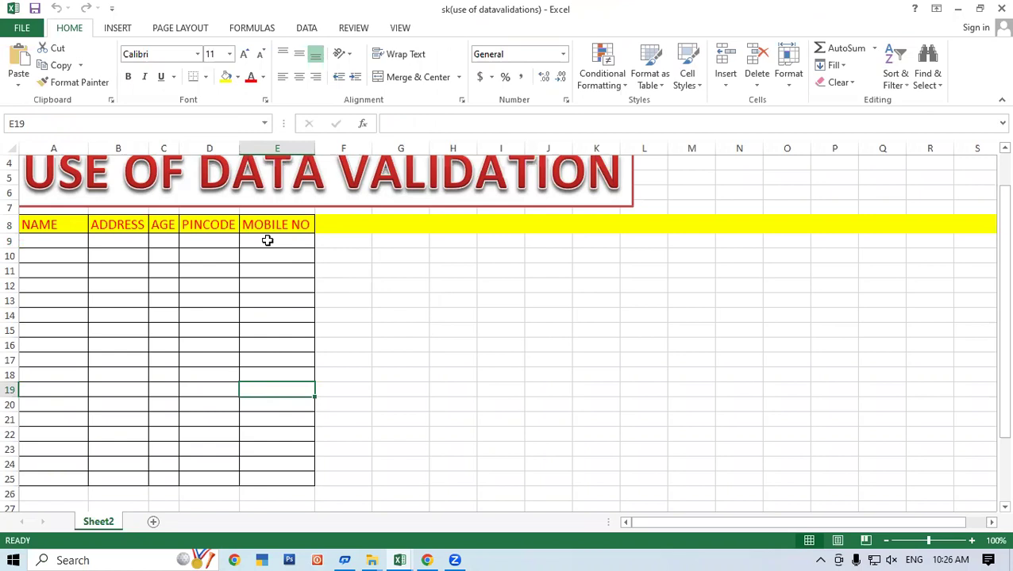
left_click(264, 239)
left_click_drag(263, 253, 274, 480)
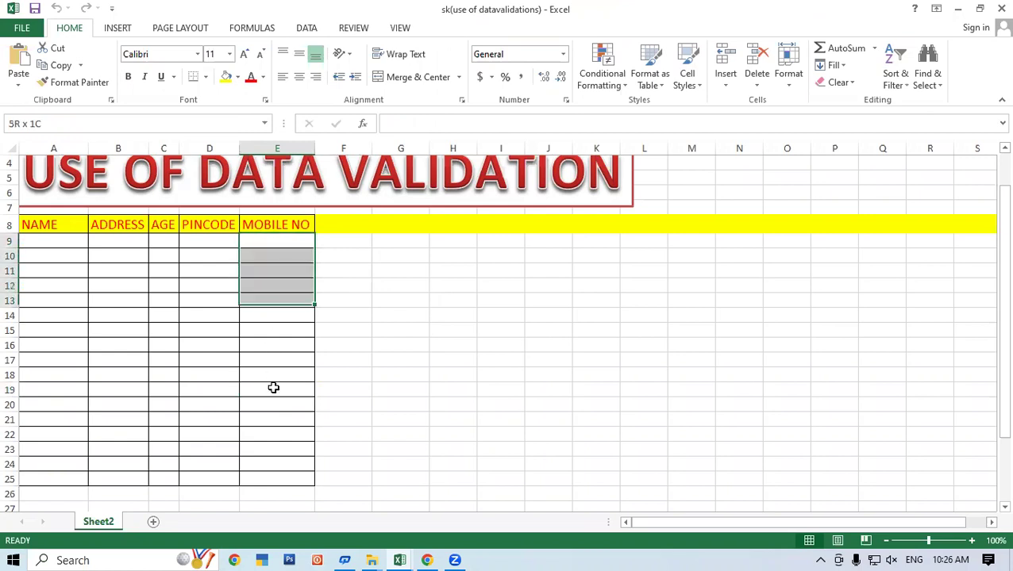
left_click(343, 385)
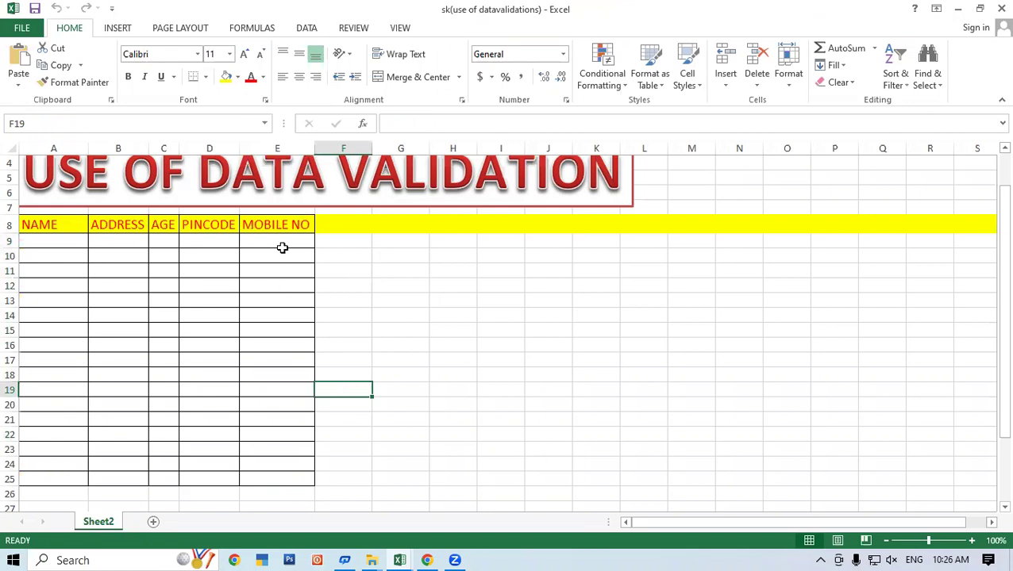
left_click(268, 225)
Select the MOBILE NO cells E9:E25 and open Data Validation for them.
left_click_drag(267, 240, 269, 477)
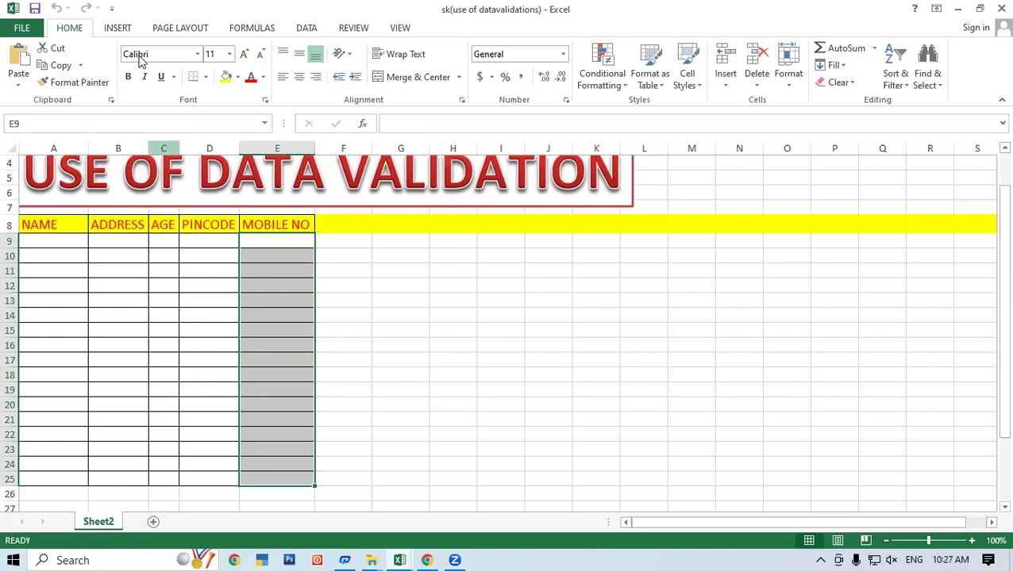
left_click(310, 29)
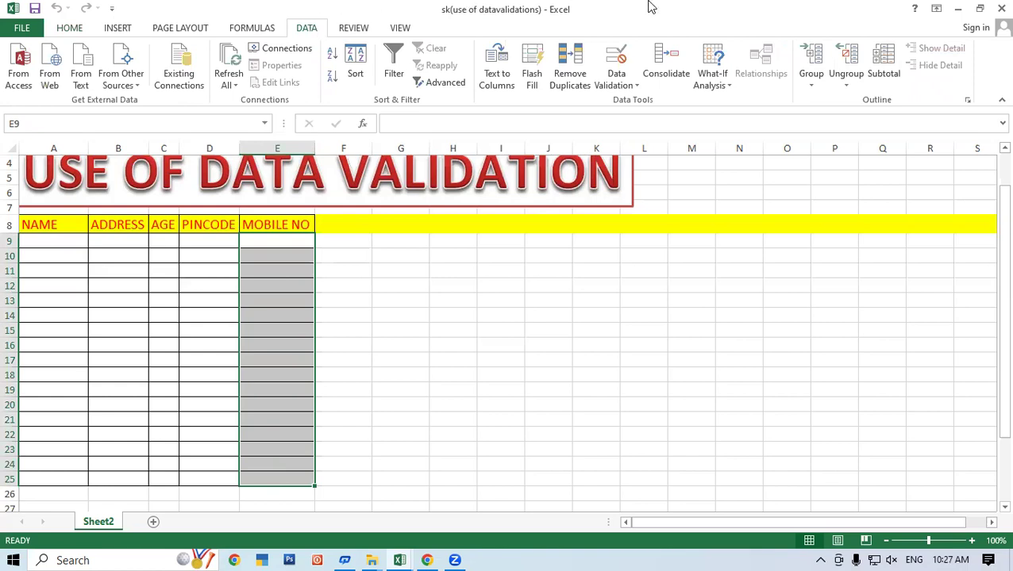
left_click(615, 61)
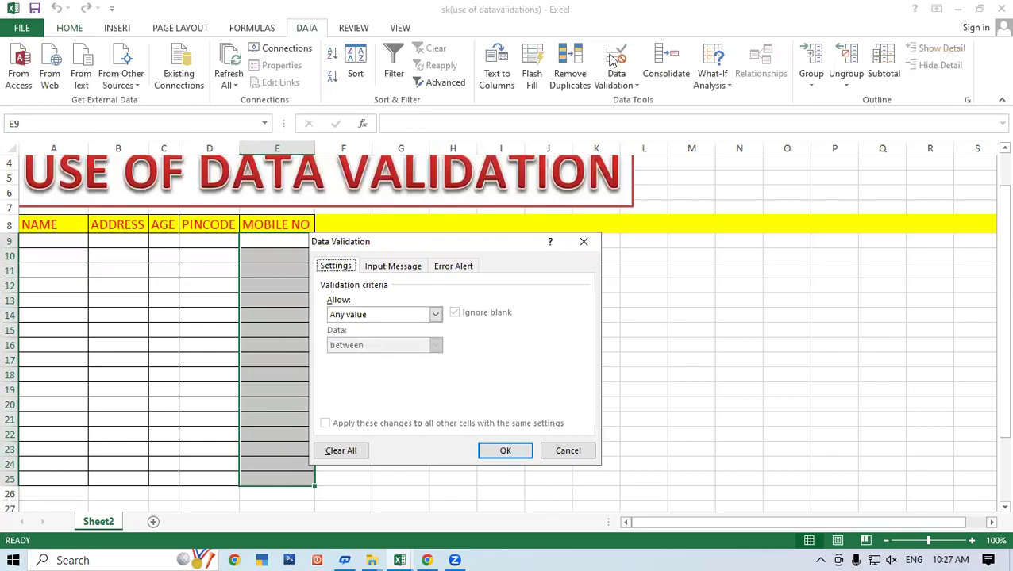
Set E9:E25 validation to Text length equal to 10 and apply it.
left_click_drag(400, 242, 559, 64)
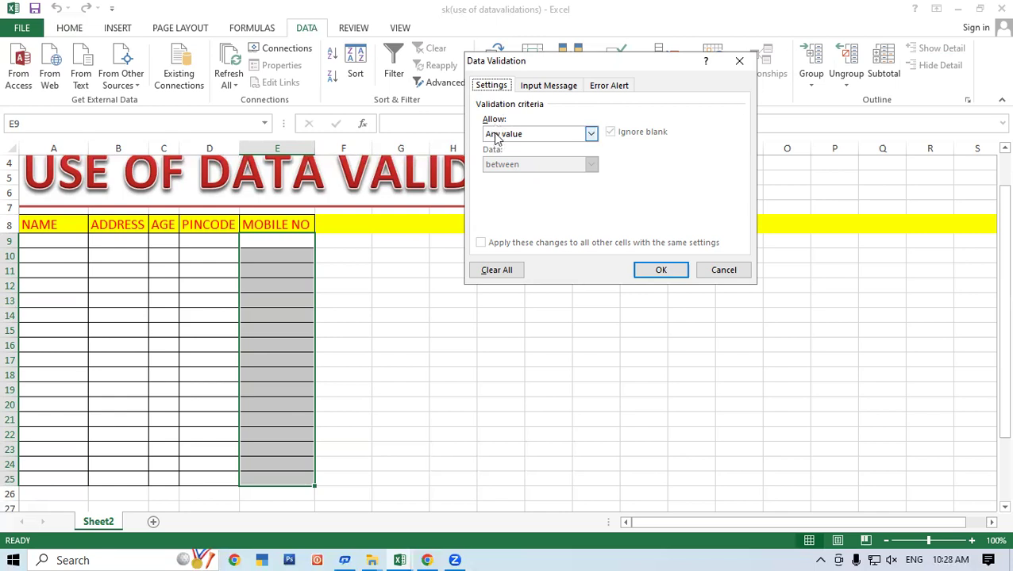
left_click(493, 138)
left_click(505, 206)
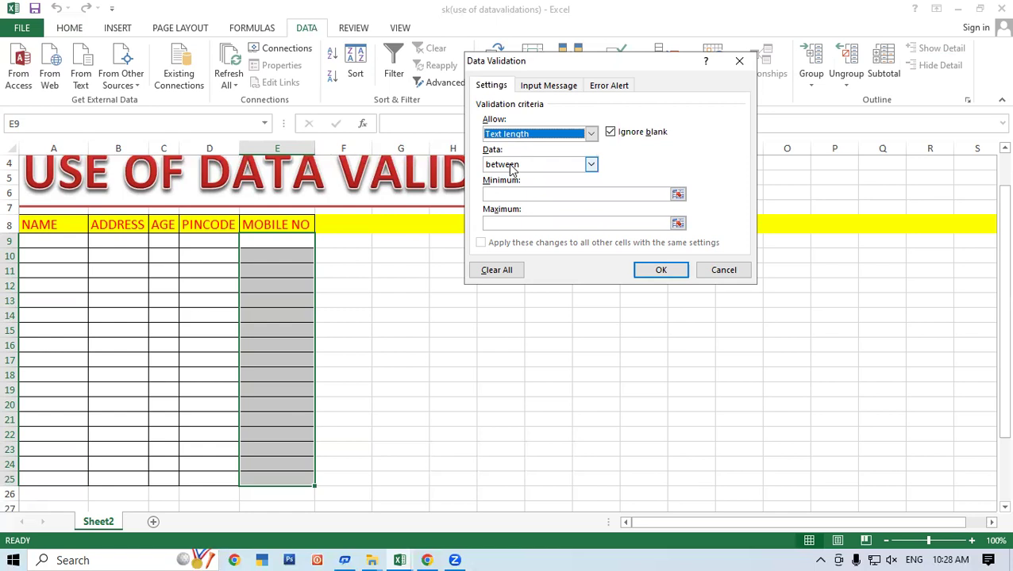
left_click(511, 166)
left_click(520, 197)
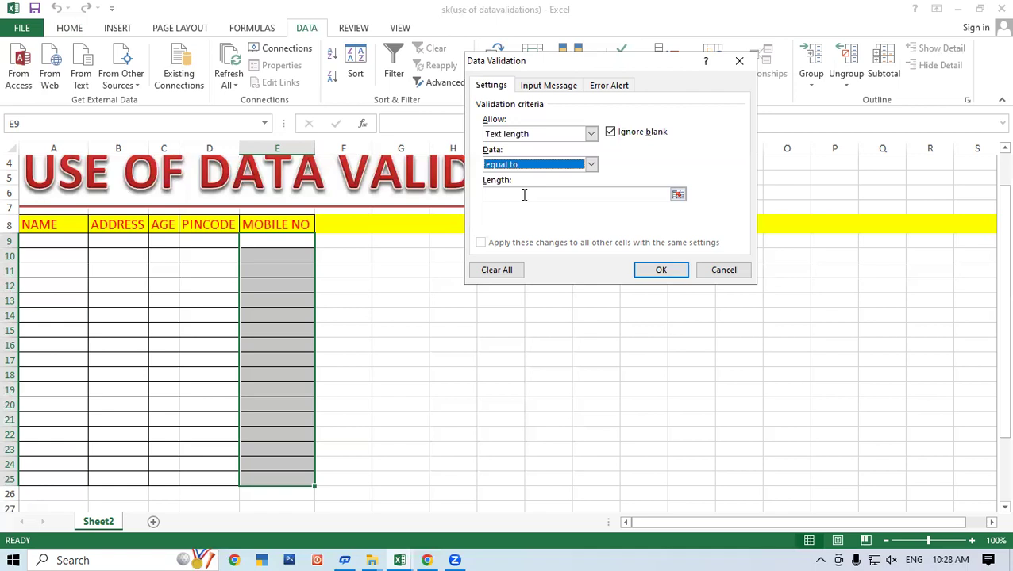
left_click(524, 195)
type("10")
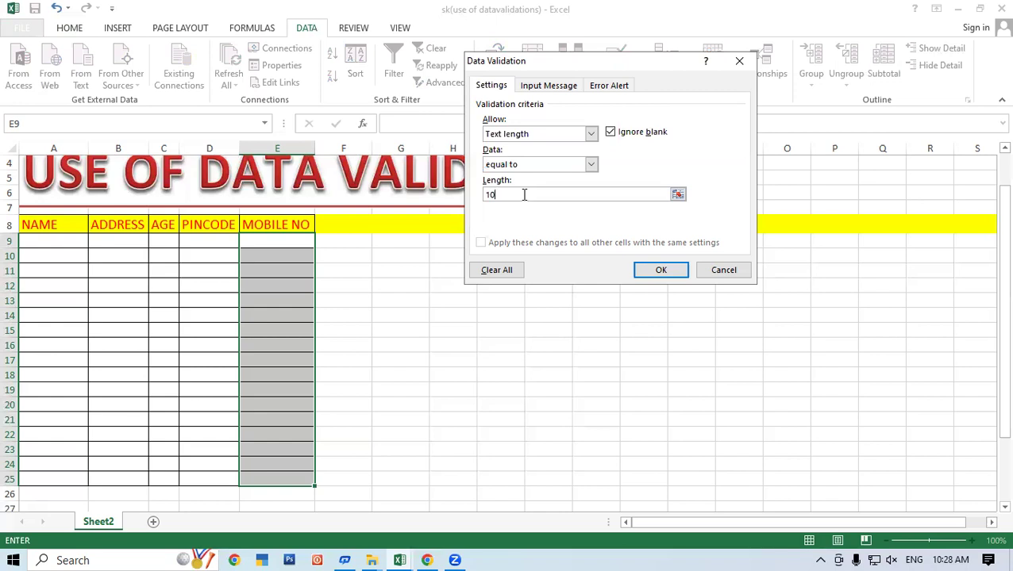
left_click(651, 264)
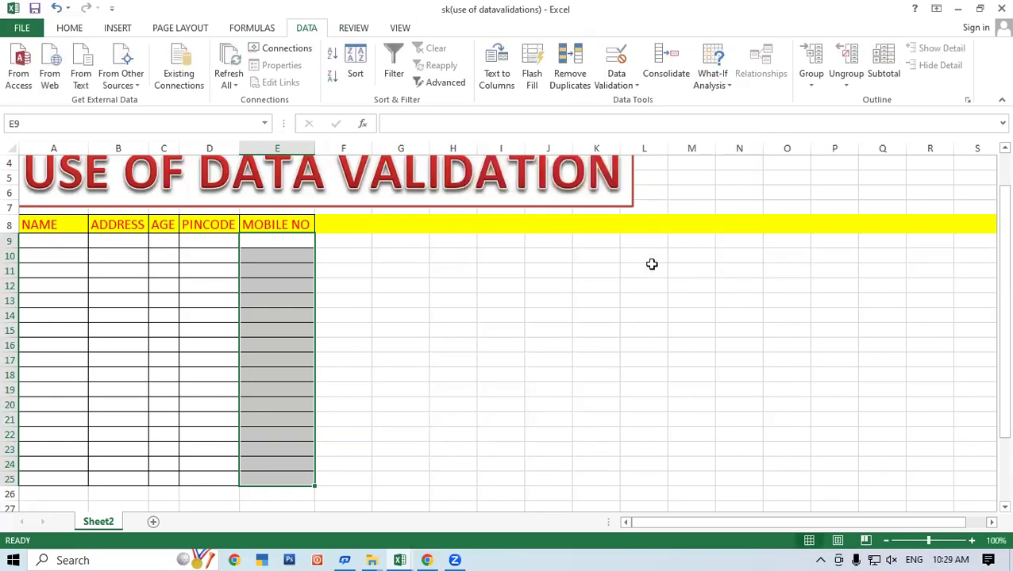
Enter a ten-digit mobile number in E9, fixing a rejected nine-digit attempt.
left_click(460, 315)
left_click(271, 243)
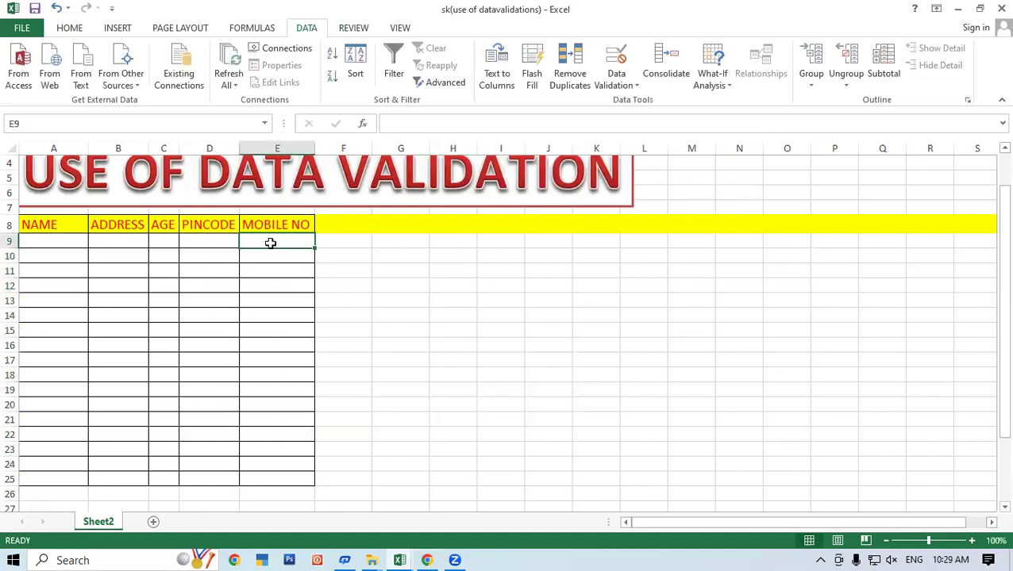
key("Return")
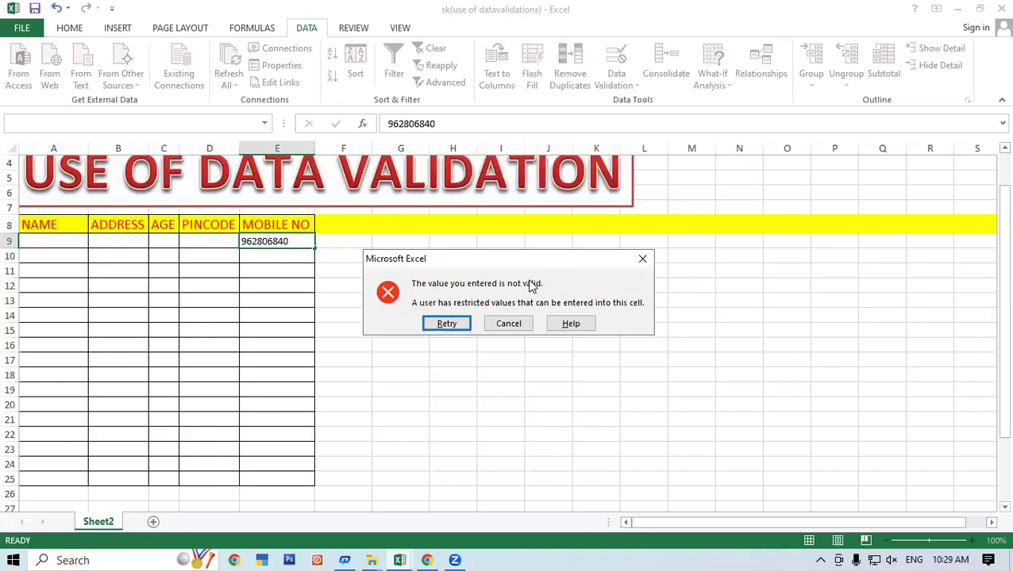
left_click(449, 323)
left_click(300, 242)
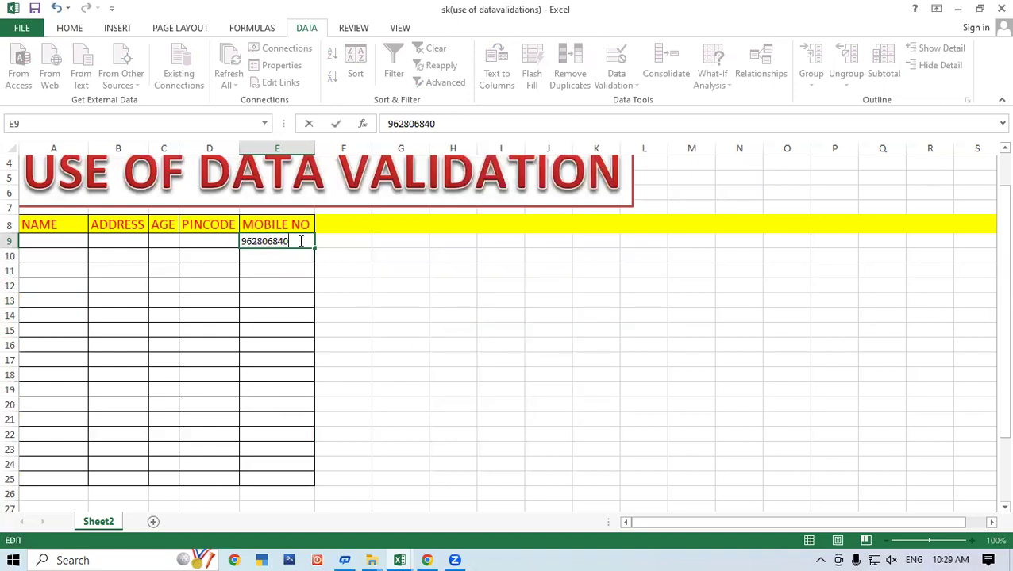
type("2")
key("Return")
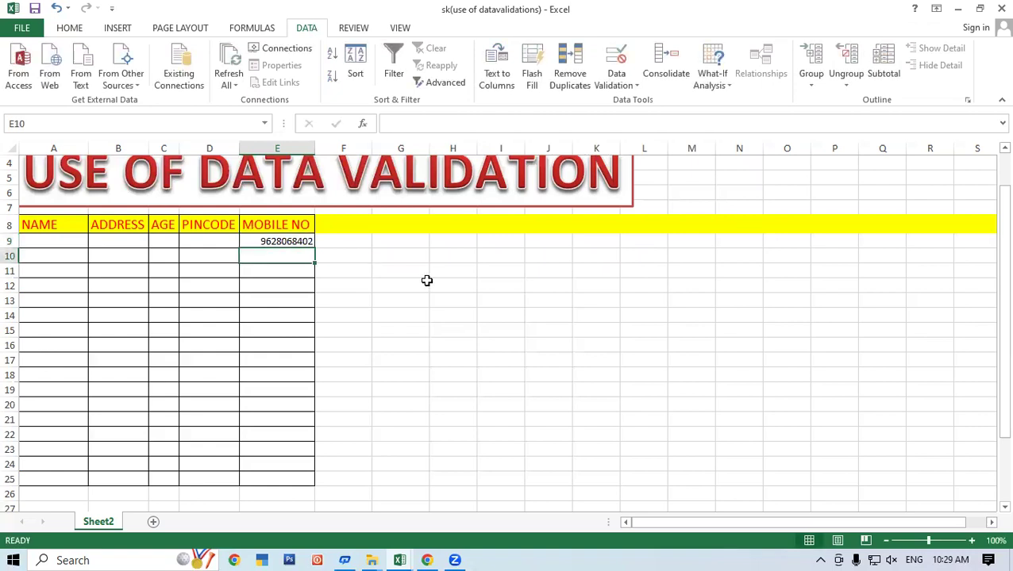
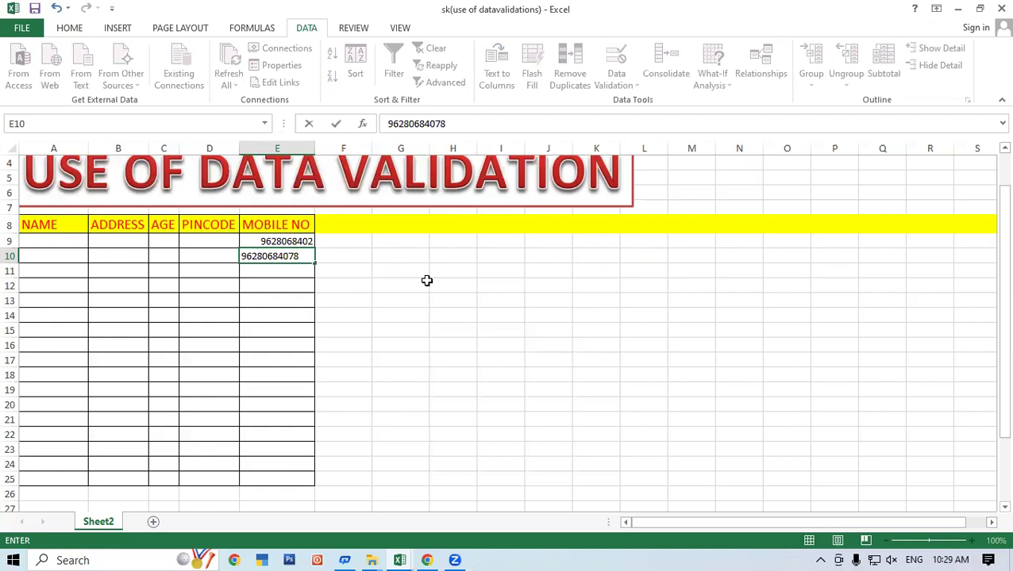
Enter a ten-digit mobile number in E10 after an eleven-digit entry is rejected.
key("Return")
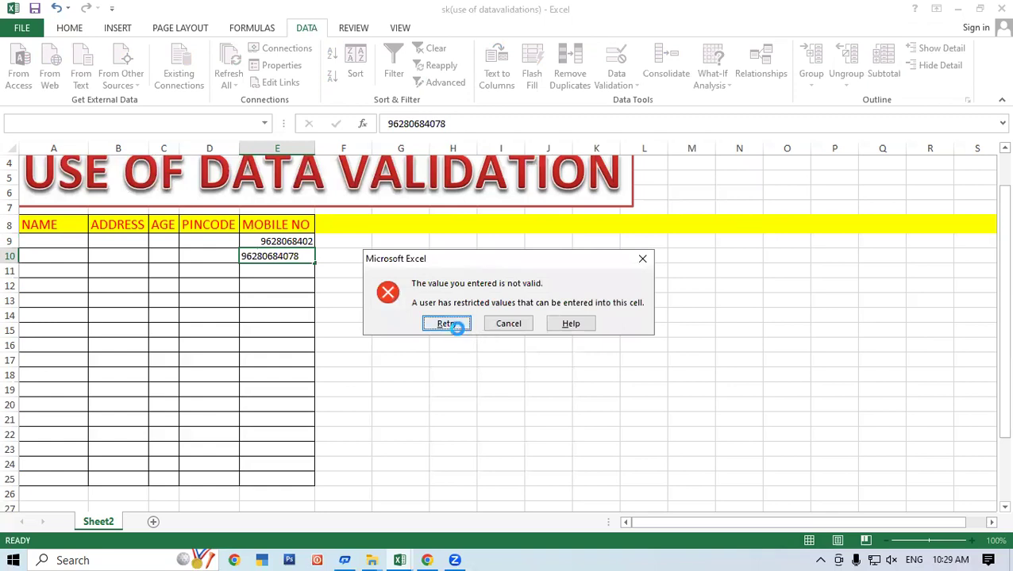
left_click(466, 333)
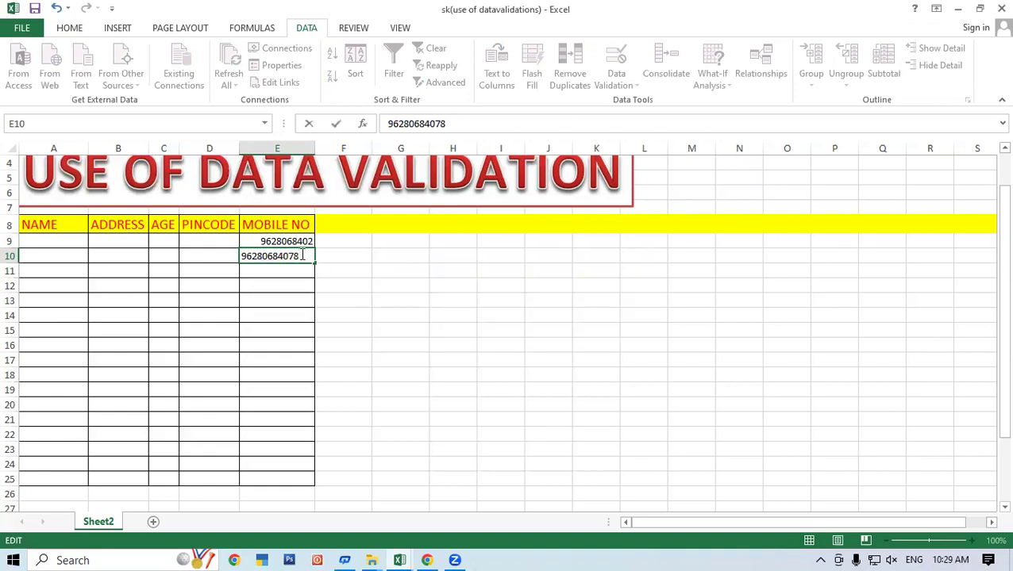
key("BackSpace")
key("Return")
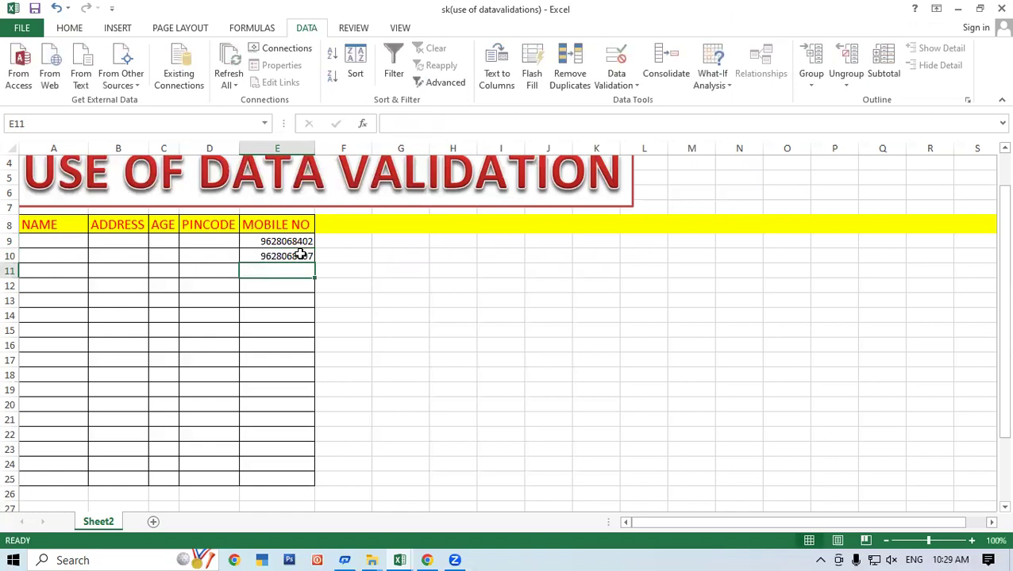
left_click(412, 282)
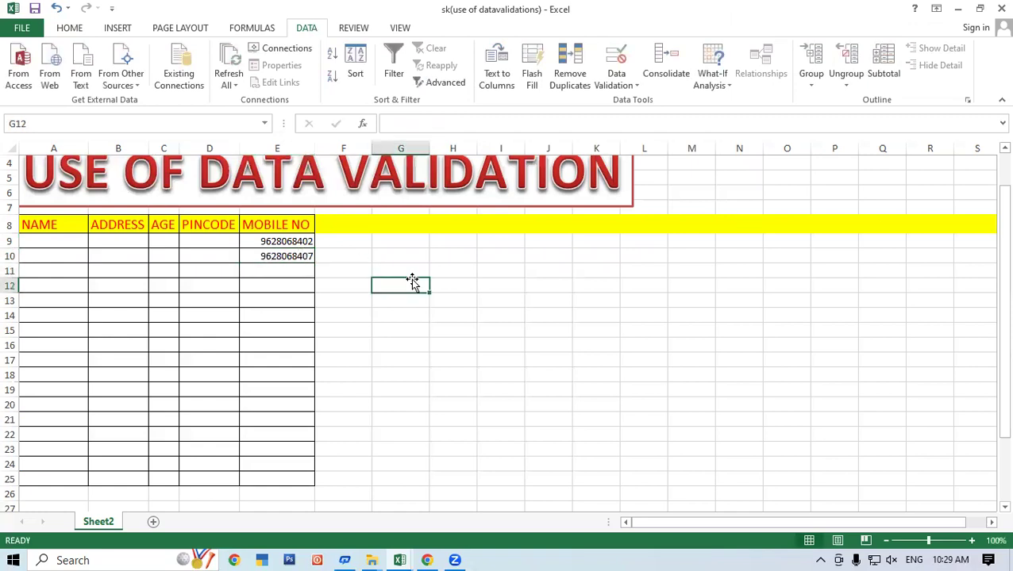
left_click_drag(269, 242, 276, 478)
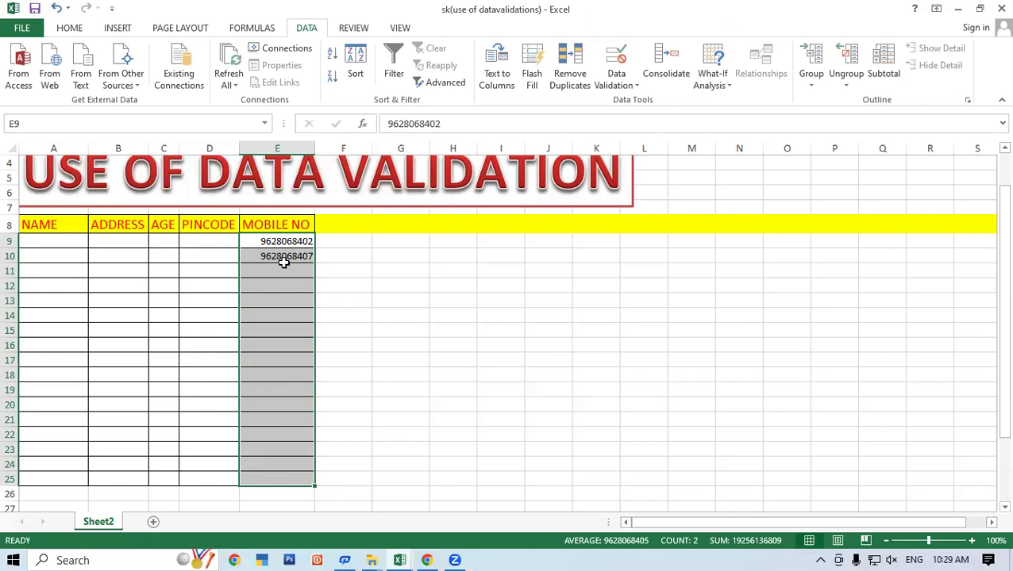
left_click(288, 271)
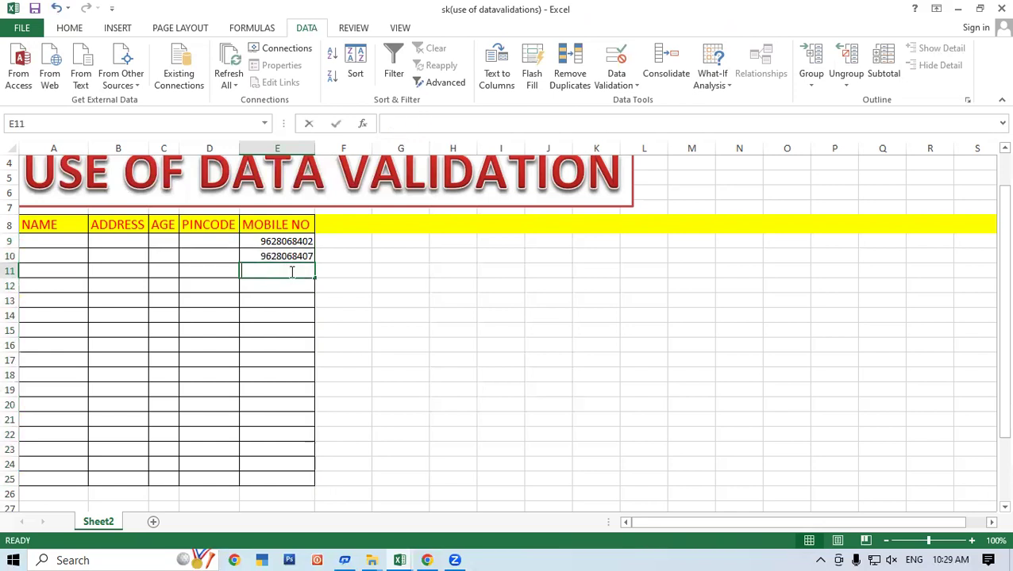
type("trtrtrtrtrtrtrtr")
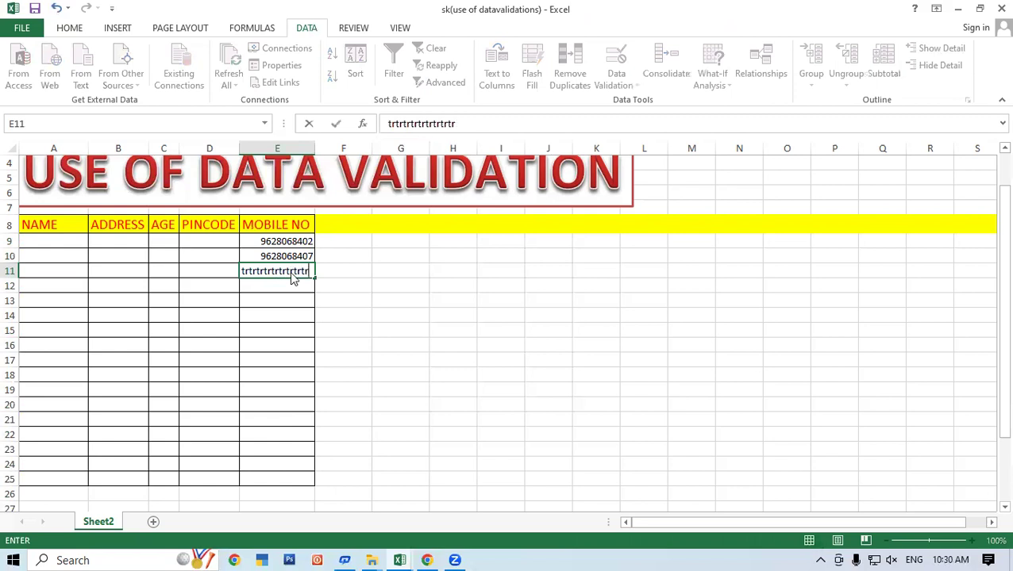
key("Return")
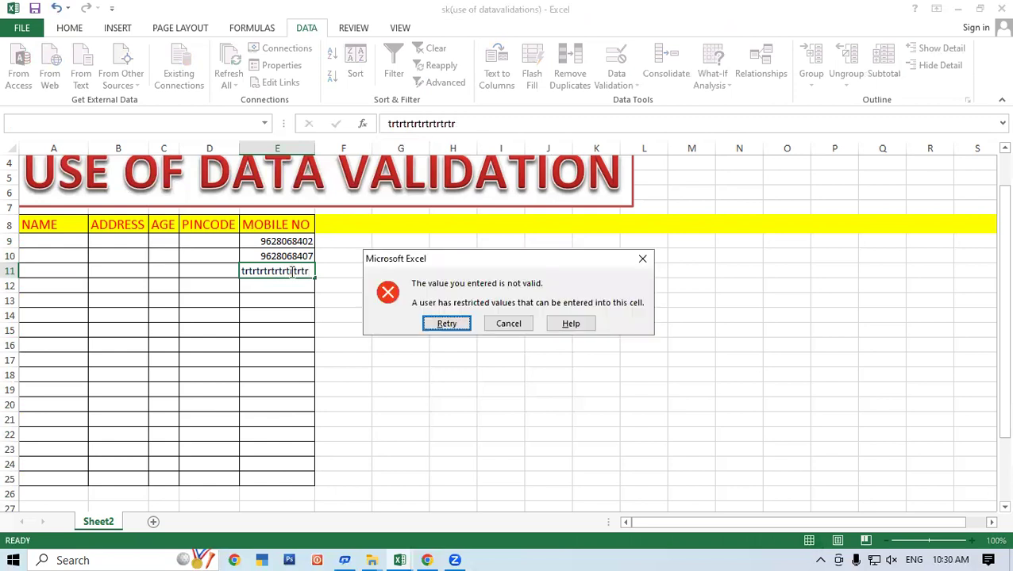
key("Return")
type("rtrtrtrtrt")
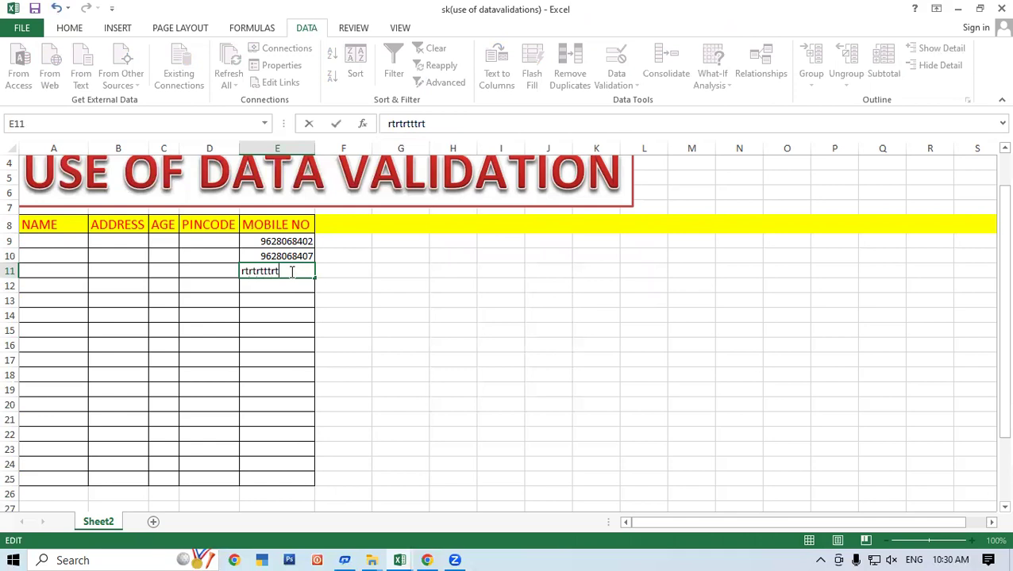
type("rt")
key("Return")
key("Return")
type("rtrtrtrtrtrtrtrts")
key("Return")
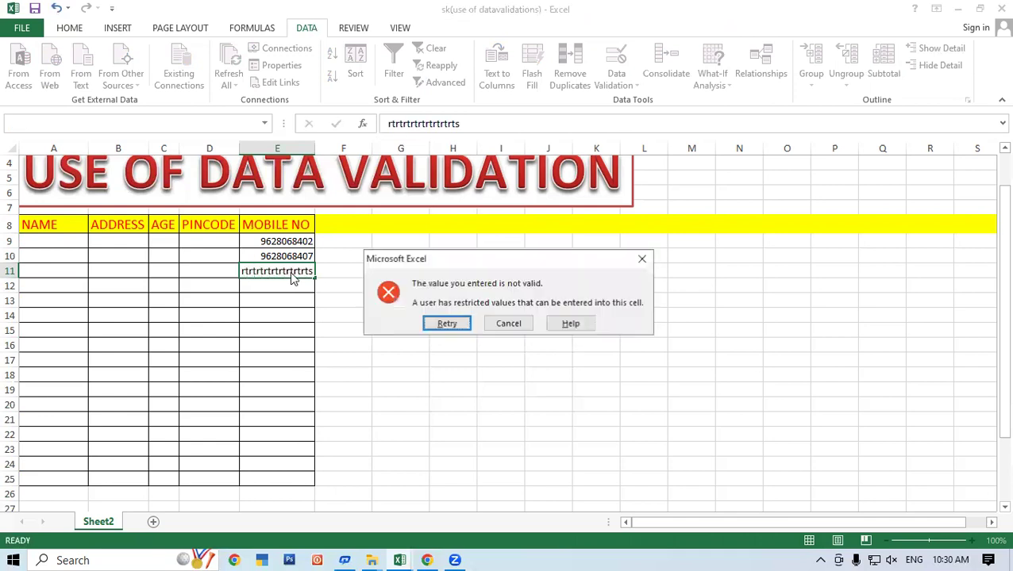
key("Return")
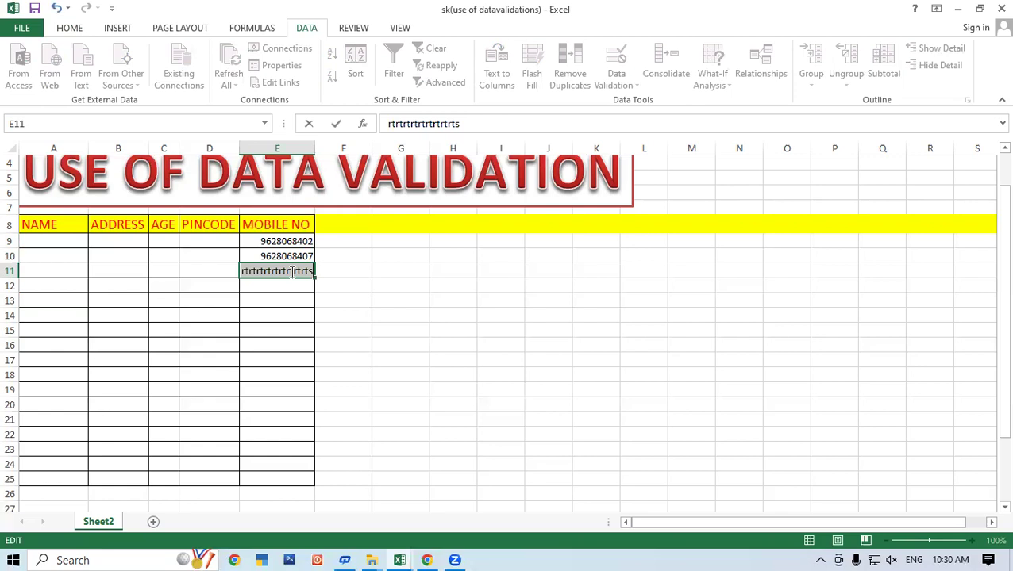
key("Escape")
left_click(461, 316)
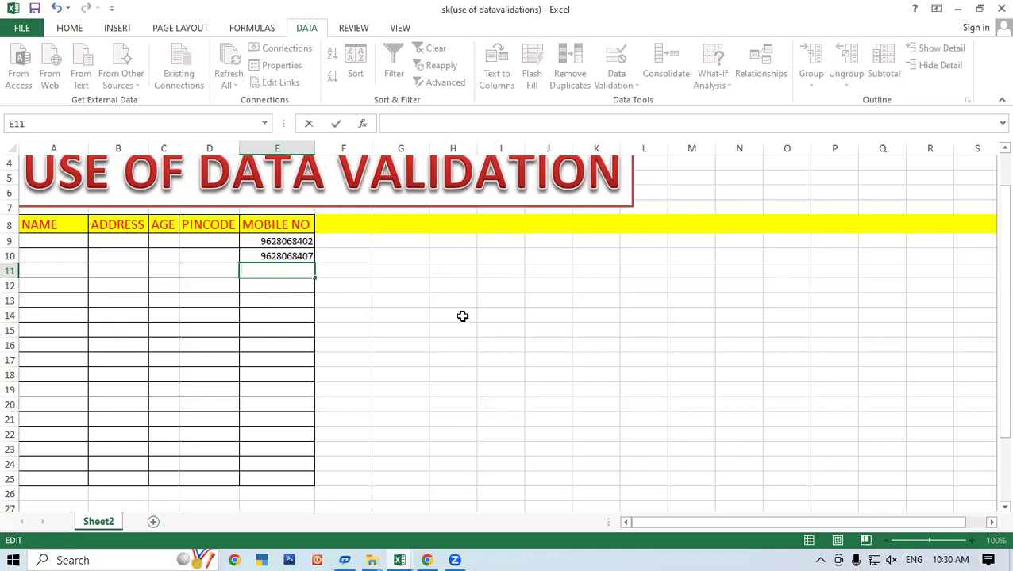
left_click(418, 271)
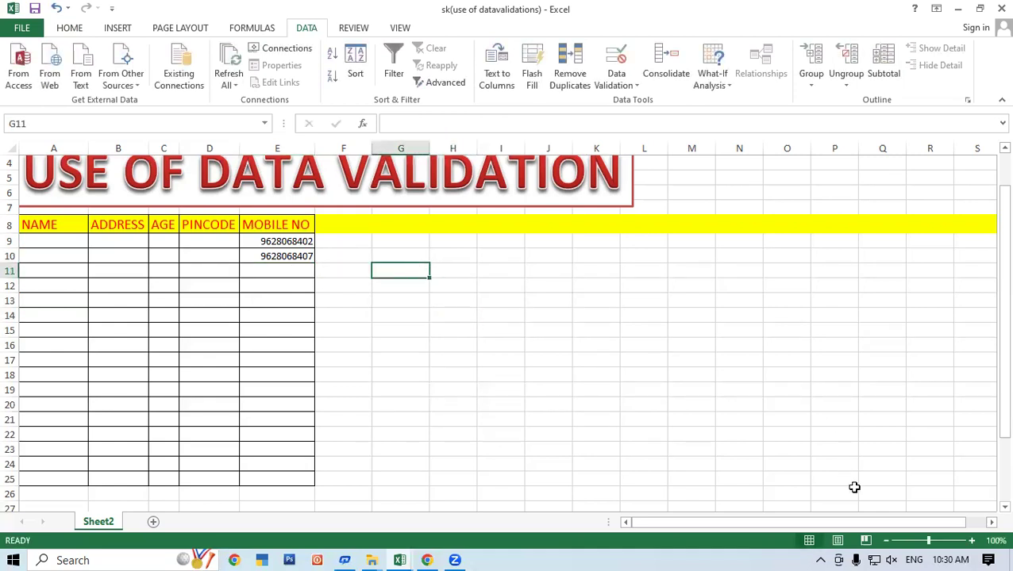
left_click(400, 360)
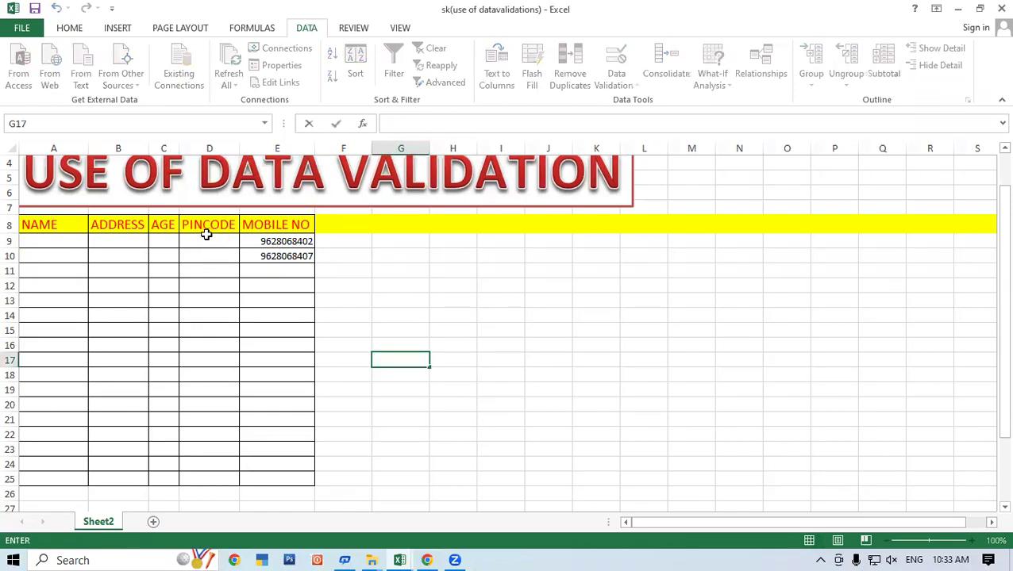
Select PINCODE cells D9:D25 and apply a Text length equal to 6 rule.
left_click_drag(199, 243, 199, 479)
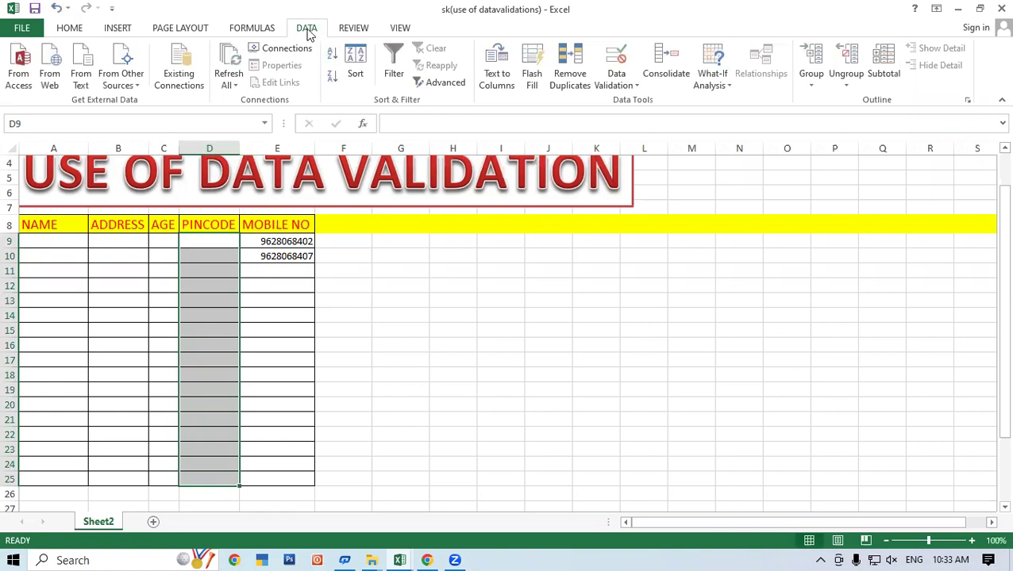
left_click(613, 56)
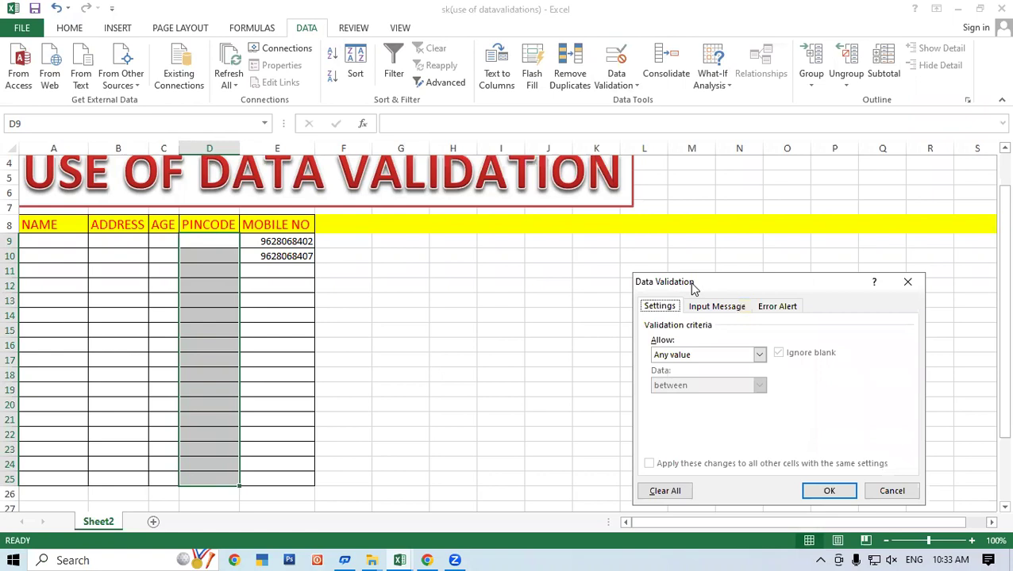
left_click(623, 183)
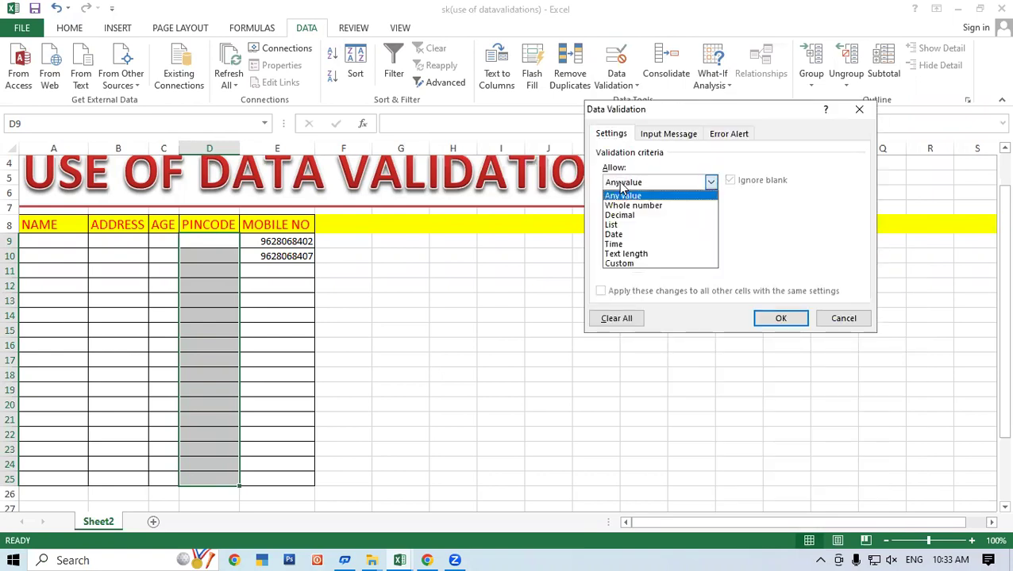
left_click(626, 254)
left_click(628, 212)
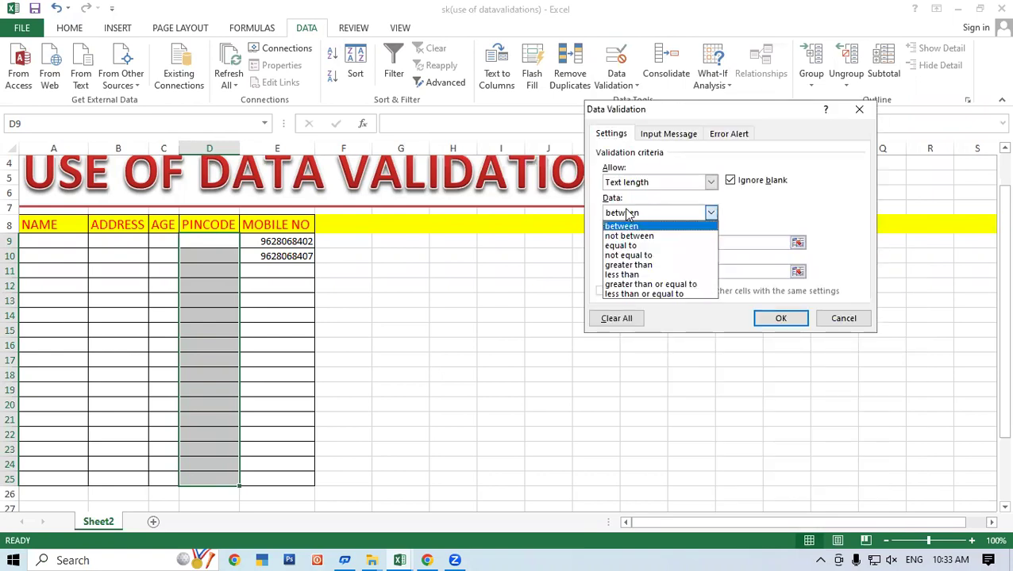
left_click(628, 241)
left_click(628, 241)
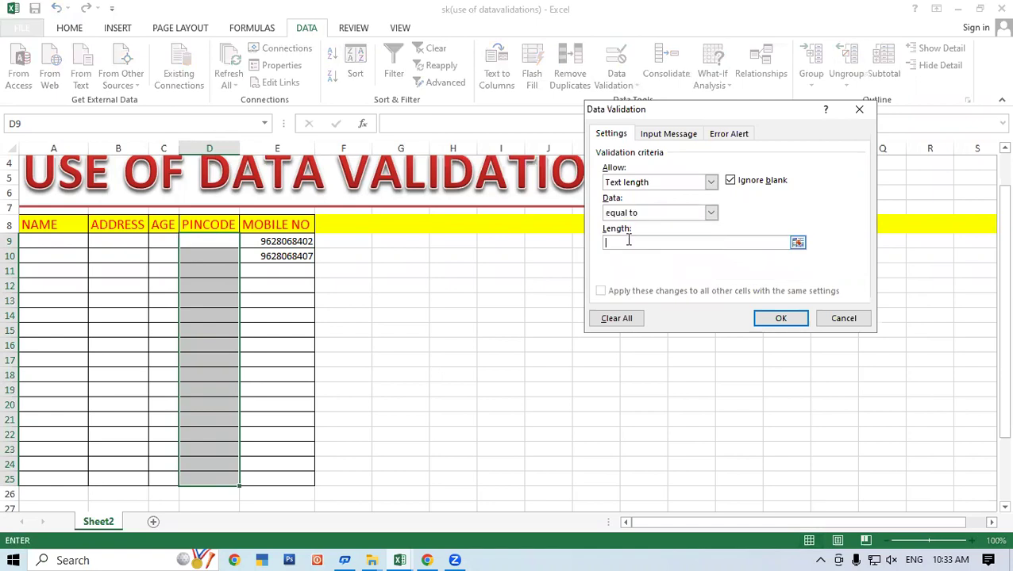
type("6")
left_click(773, 318)
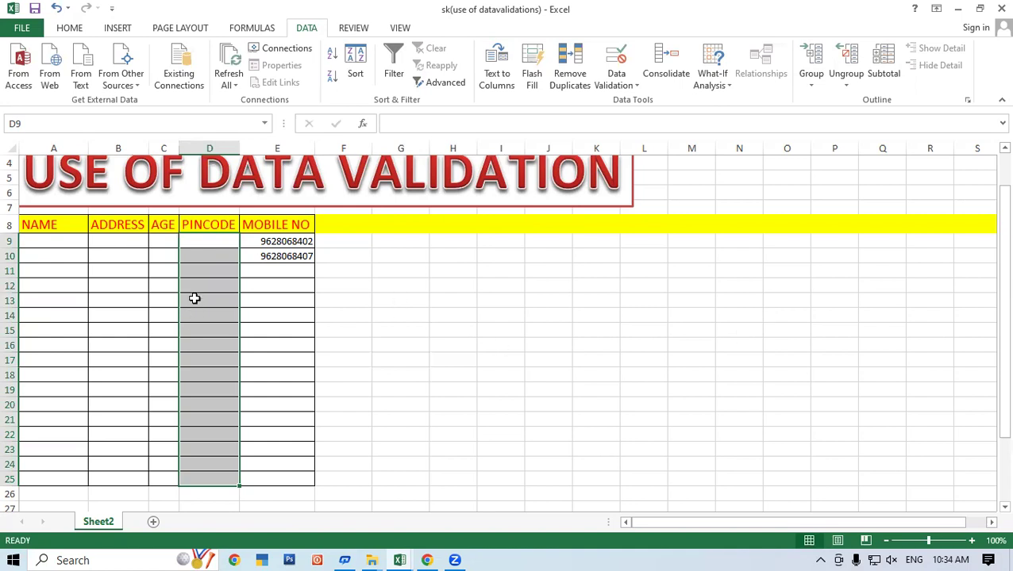
Enter a six-digit pincode in D9.
left_click(206, 237)
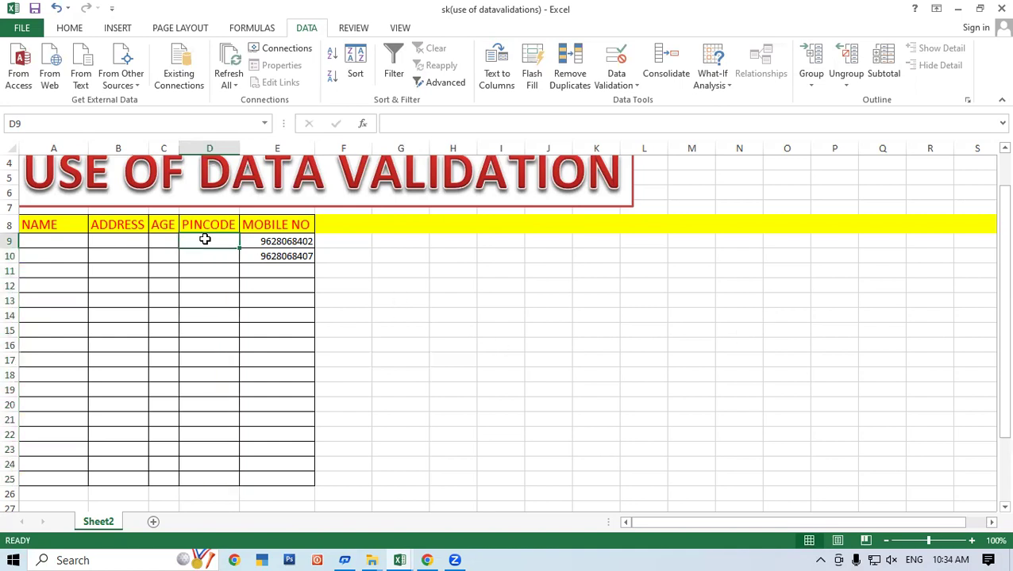
type("274304")
key("Return")
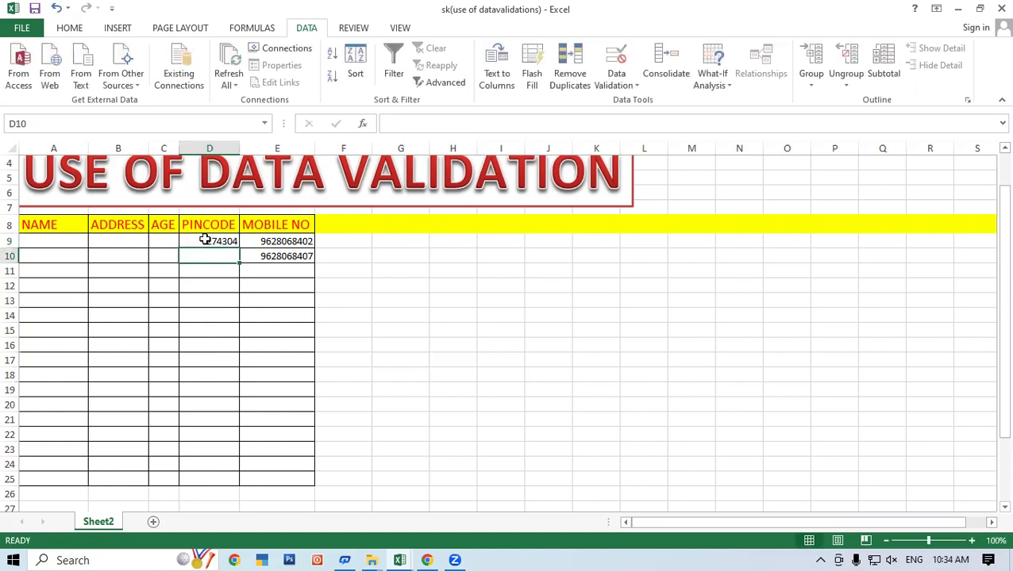
Enter an eight-digit pincode in D10, then trim it to six digits after the rejection.
type("27430159")
key("Return")
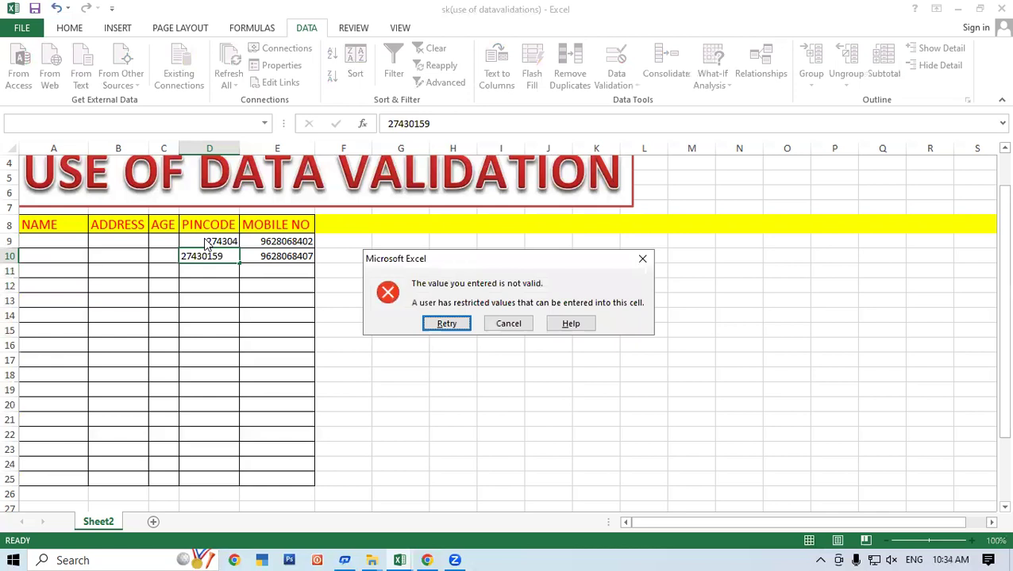
key("Return")
key("Return")
key("Return")
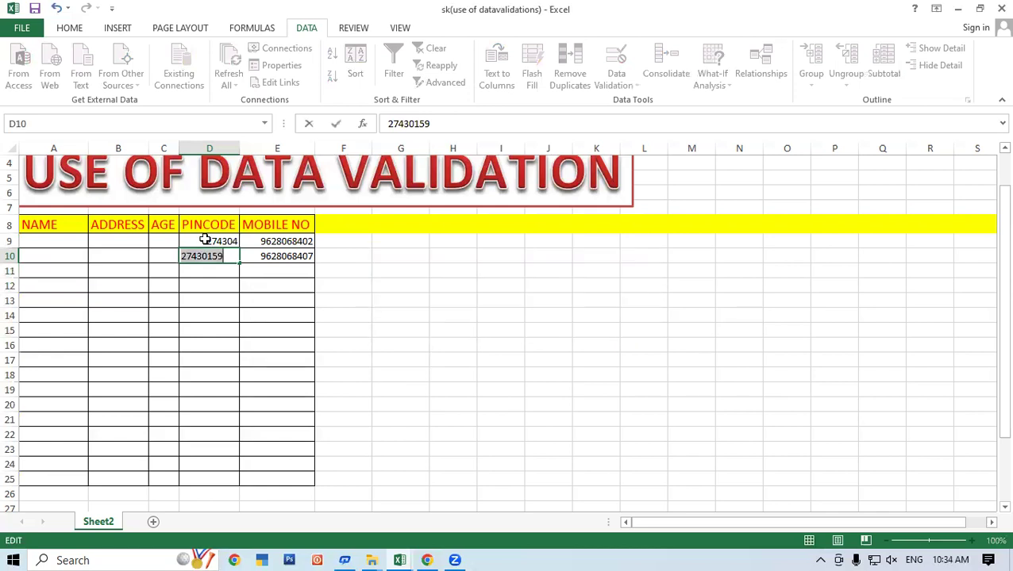
key("Return")
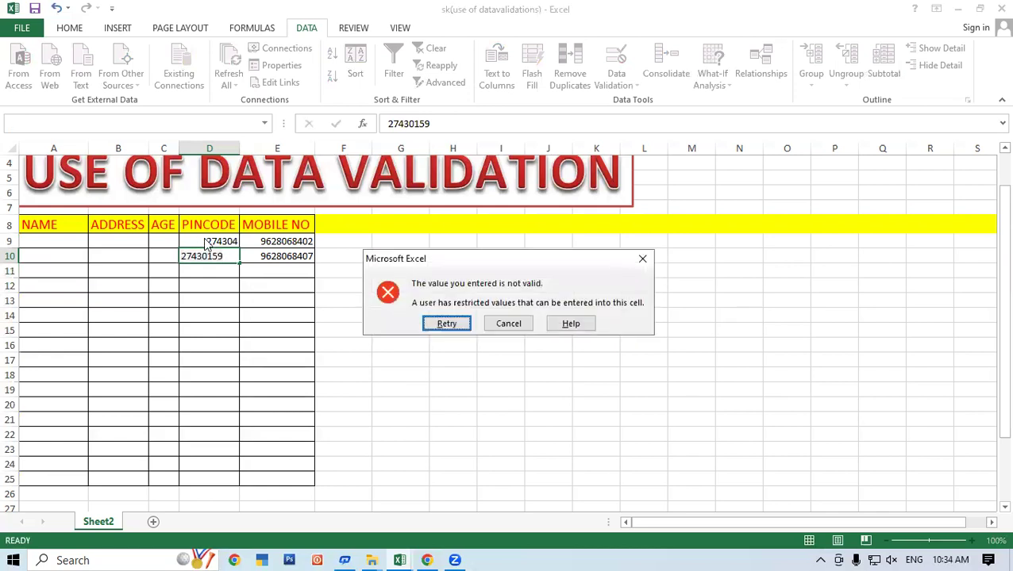
key("Return")
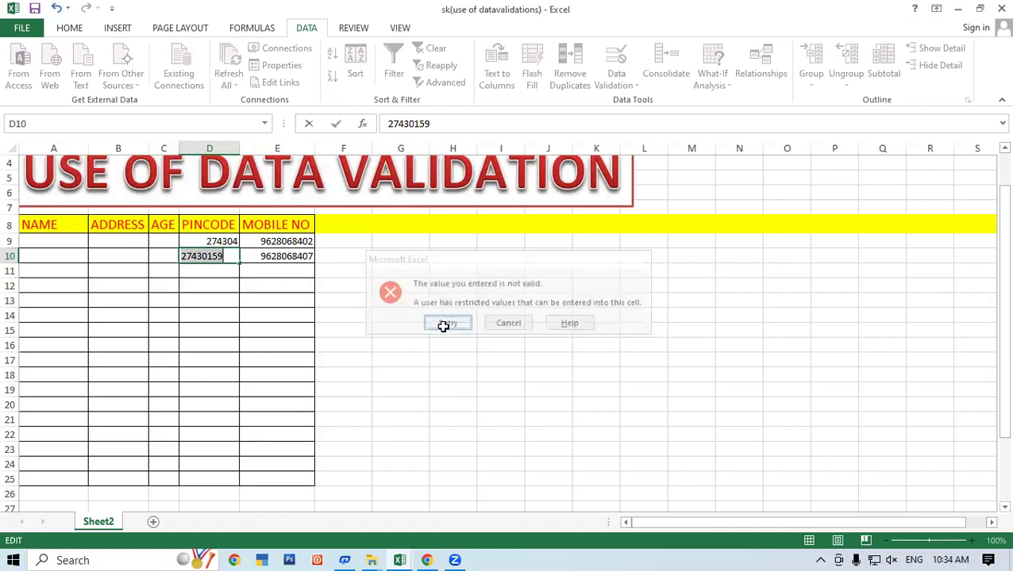
left_click(236, 256)
key("BackSpace")
key("BackSpace")
key("Return")
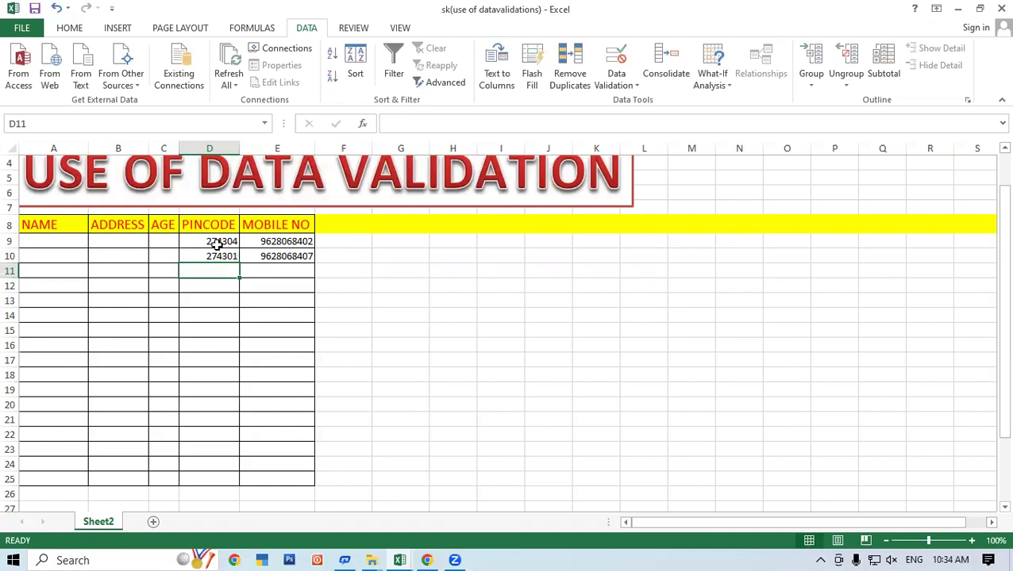
left_click(216, 243)
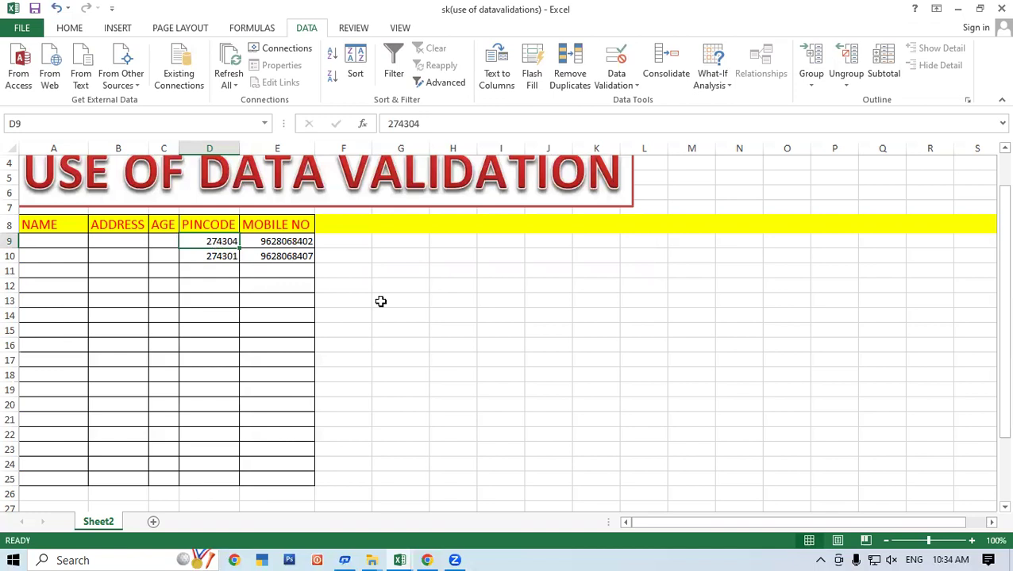
Select the AGE cells C9:C25.
left_click(419, 313)
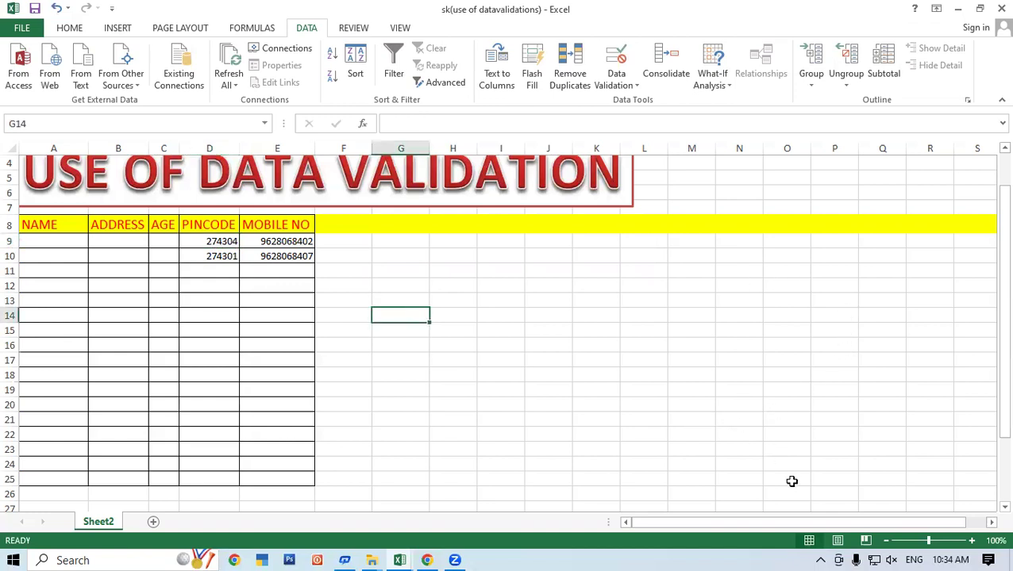
left_click(214, 271)
left_click_drag(168, 238, 164, 476)
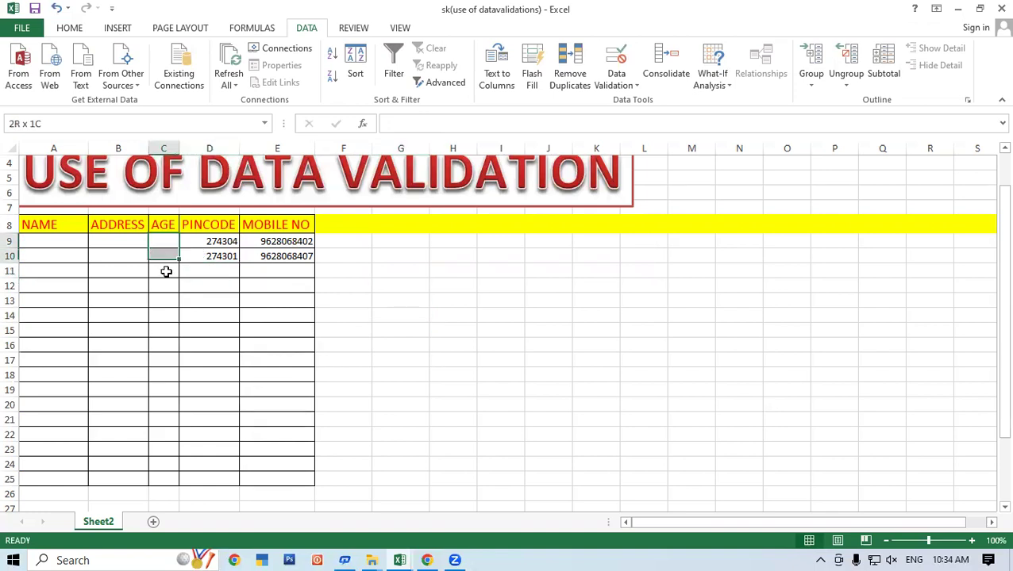
left_click(396, 274)
left_click(346, 242)
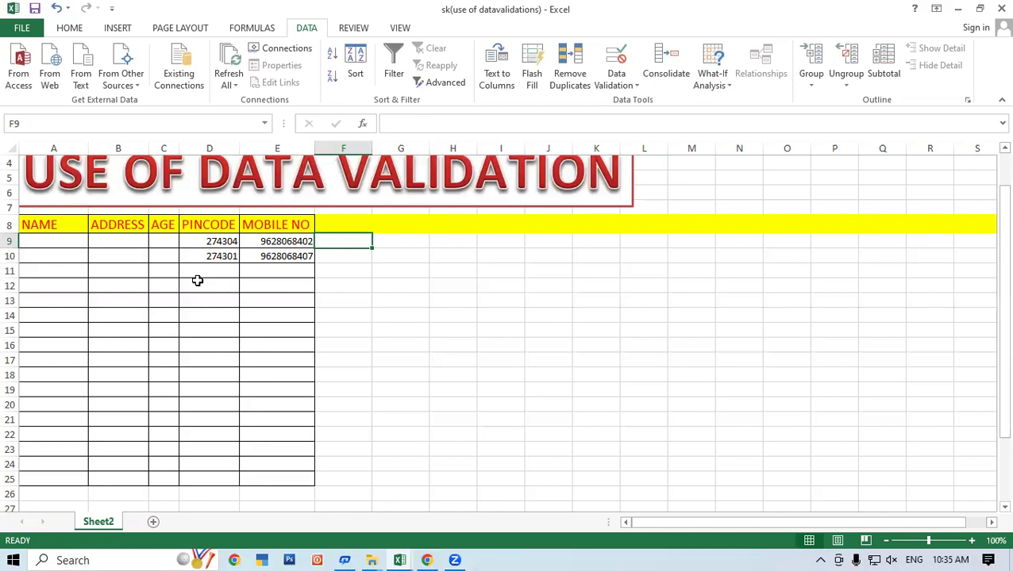
left_click(449, 255)
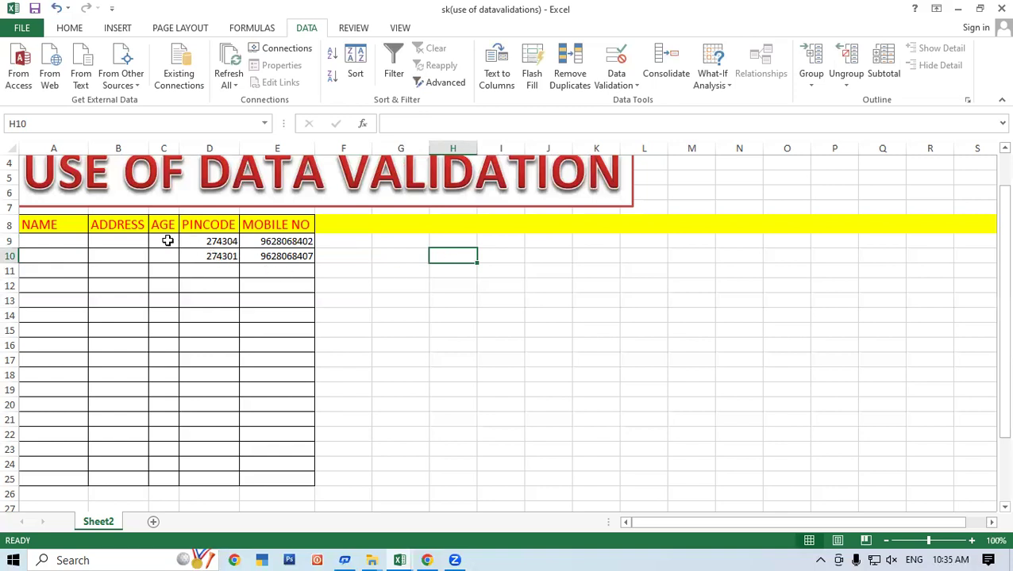
left_click_drag(167, 241, 161, 480)
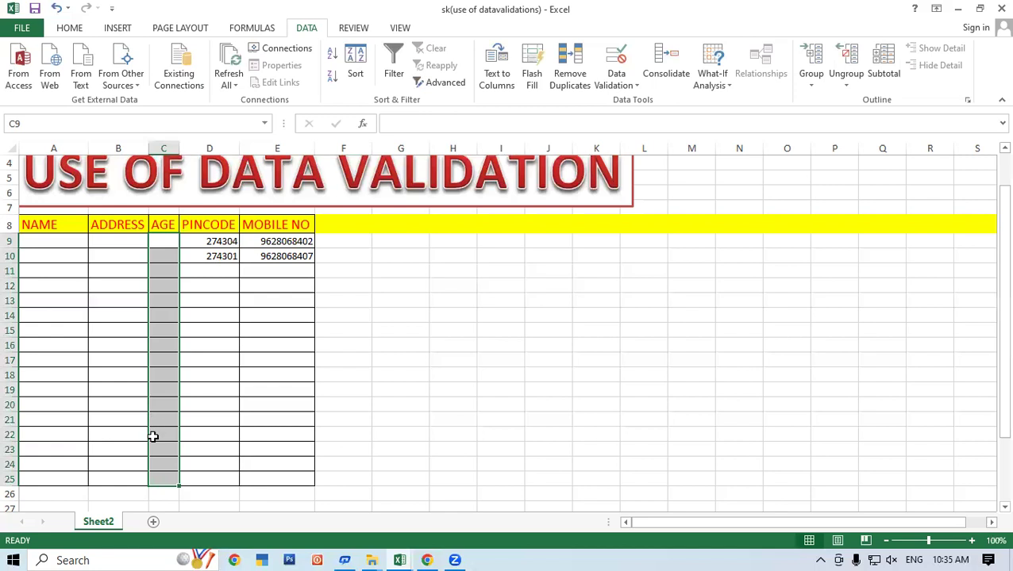
Set the AGE cells' Data Validation to allow Whole number only.
left_click(614, 56)
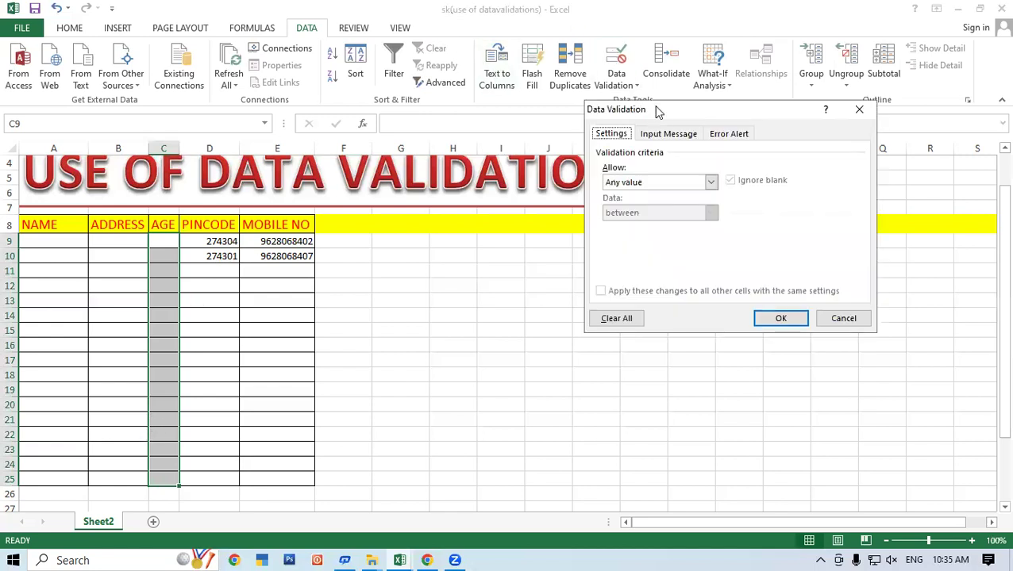
left_click_drag(658, 112, 597, 70)
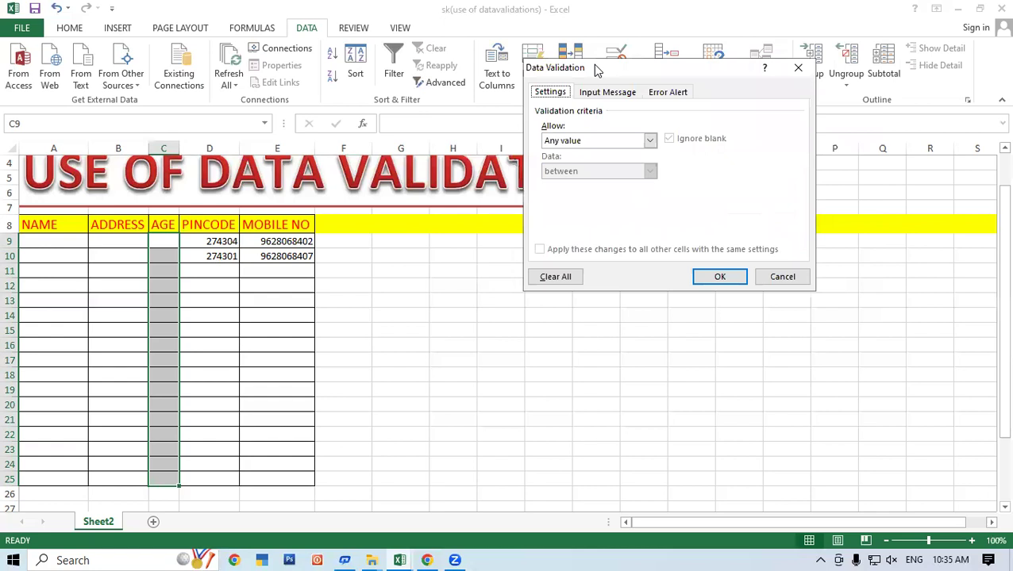
left_click(579, 141)
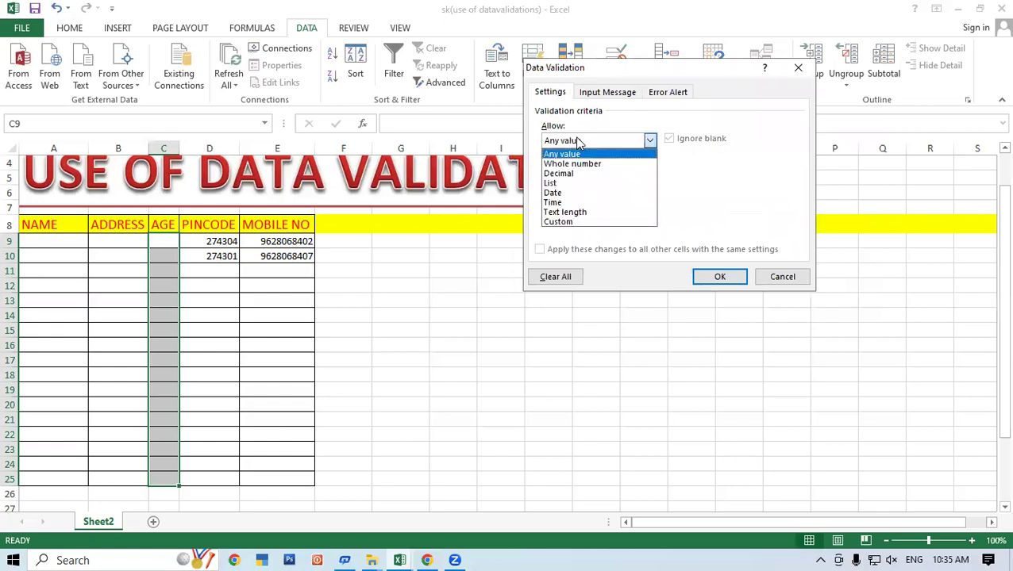
left_click(580, 165)
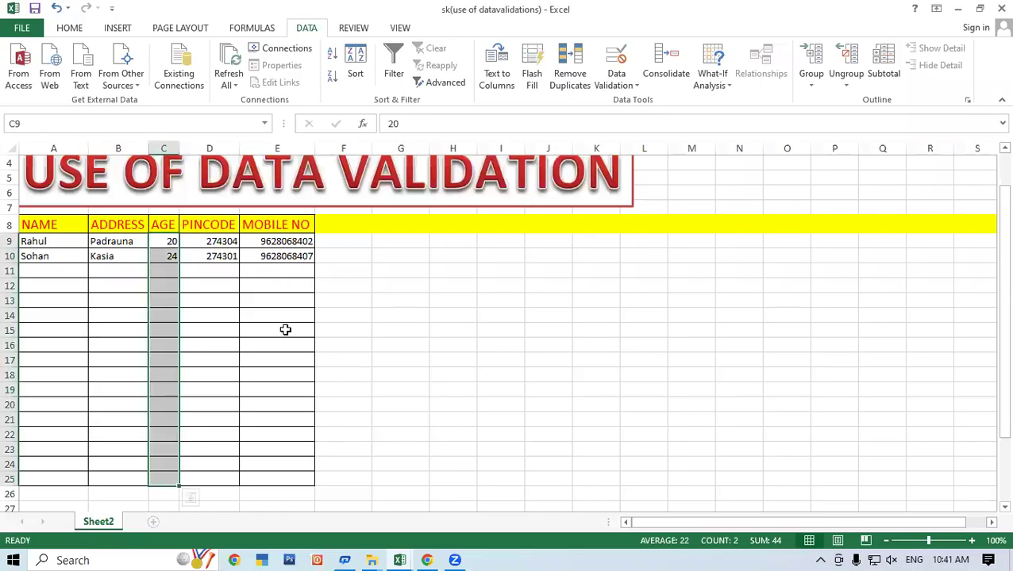
Select B13, view its Data Validation settings, and cancel without changes.
left_click(126, 345)
left_click(96, 318)
left_click(90, 301)
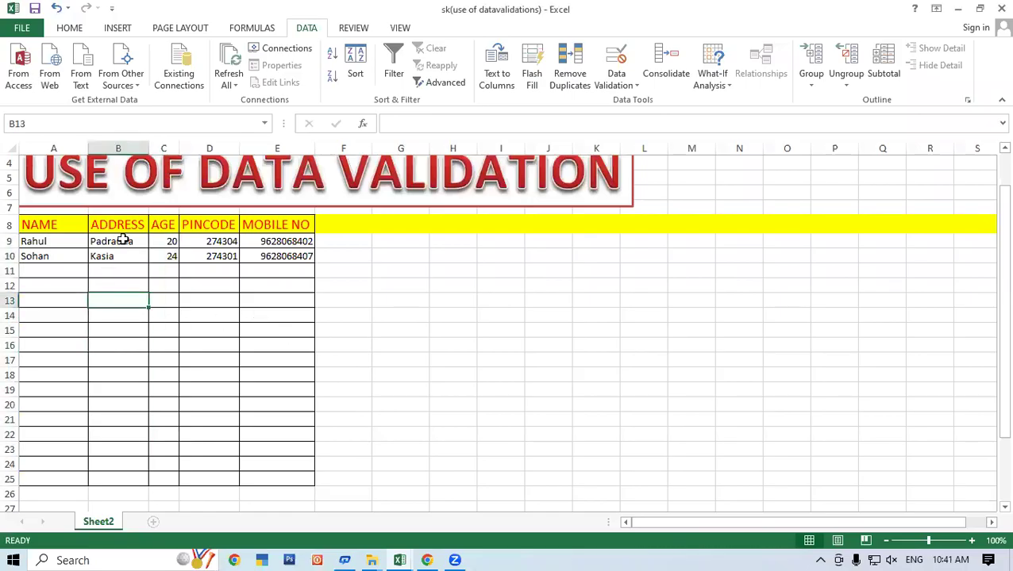
left_click(616, 57)
left_click(578, 142)
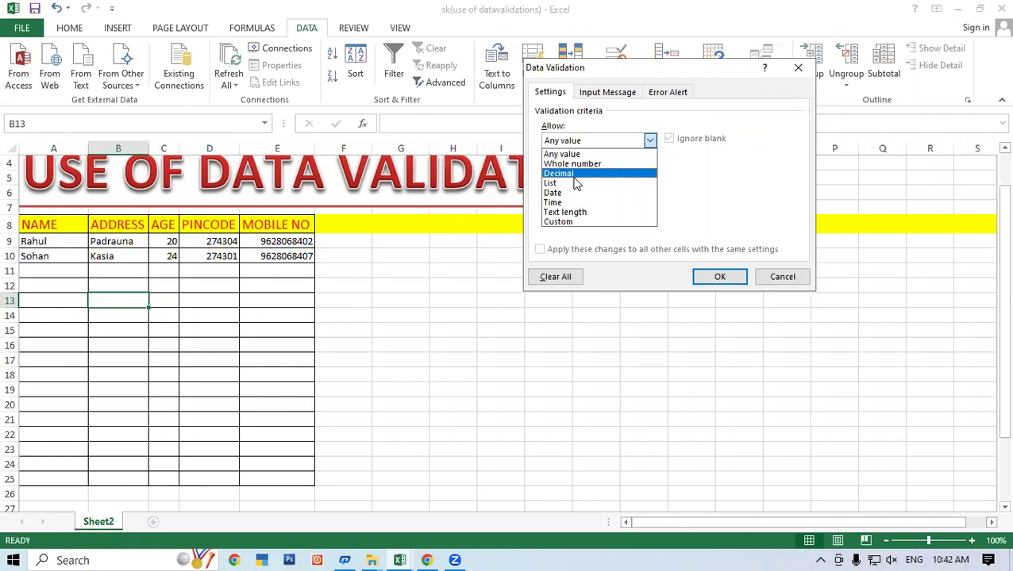
left_click(773, 276)
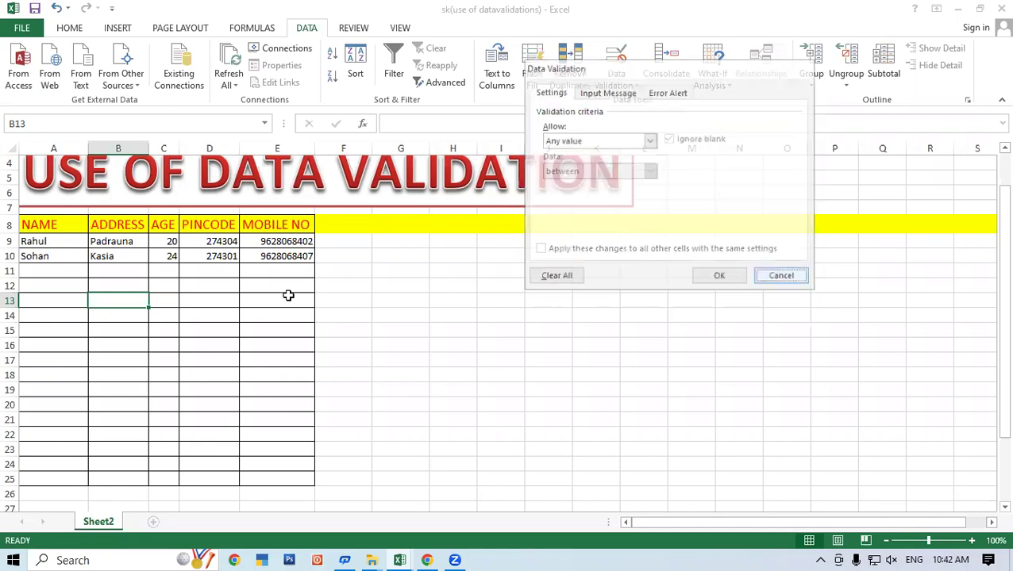
Enter 20.4 in C11 to trigger the invalid-value alert, then retry.
left_click(163, 271)
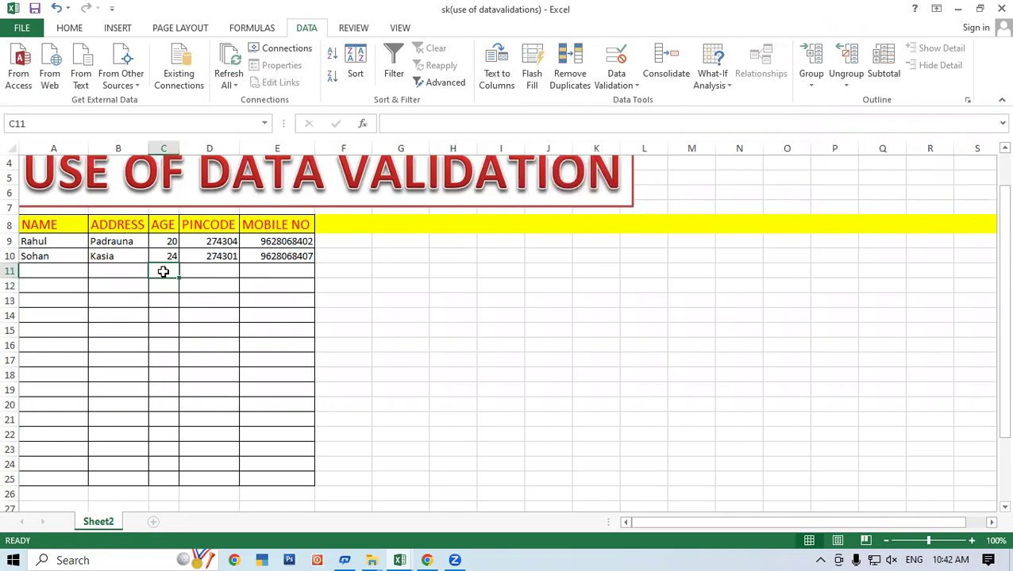
type("20.4")
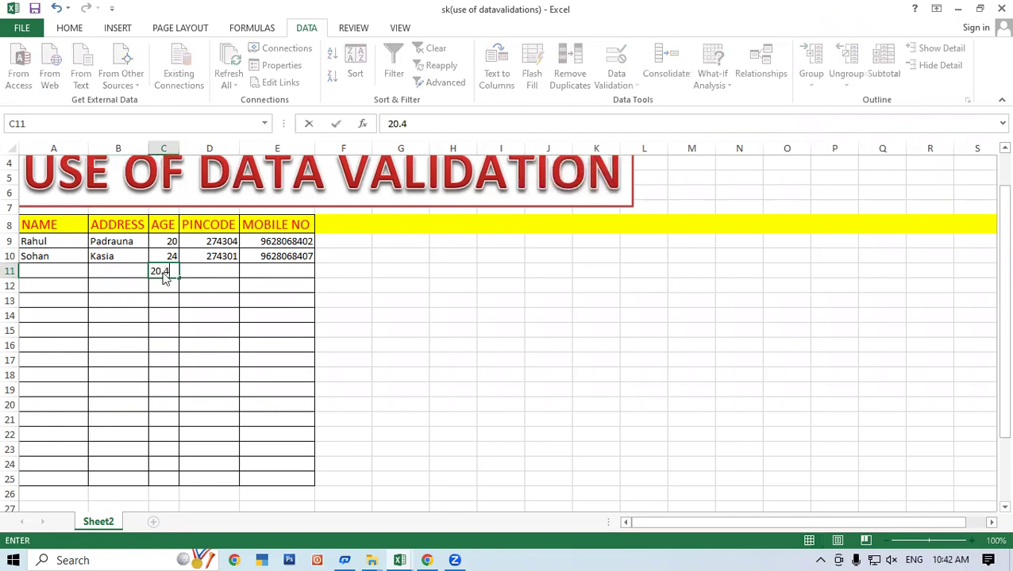
key("Return")
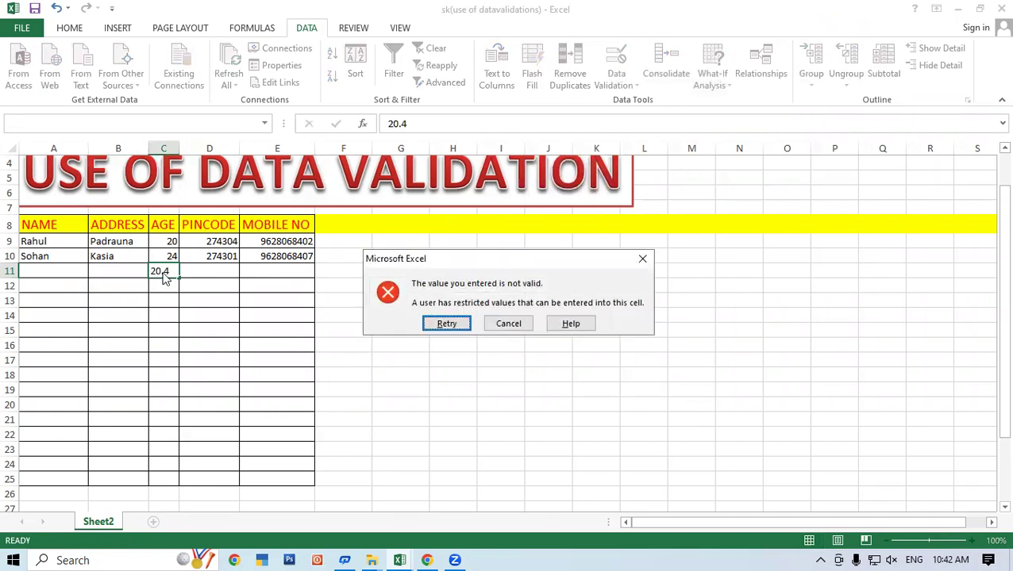
key("Return")
key("Return")
Cancel the alert, select H11:H23, and set a Decimal rule with minimum 10.50.
left_click(508, 323)
left_click(440, 350)
left_click_drag(440, 272, 454, 449)
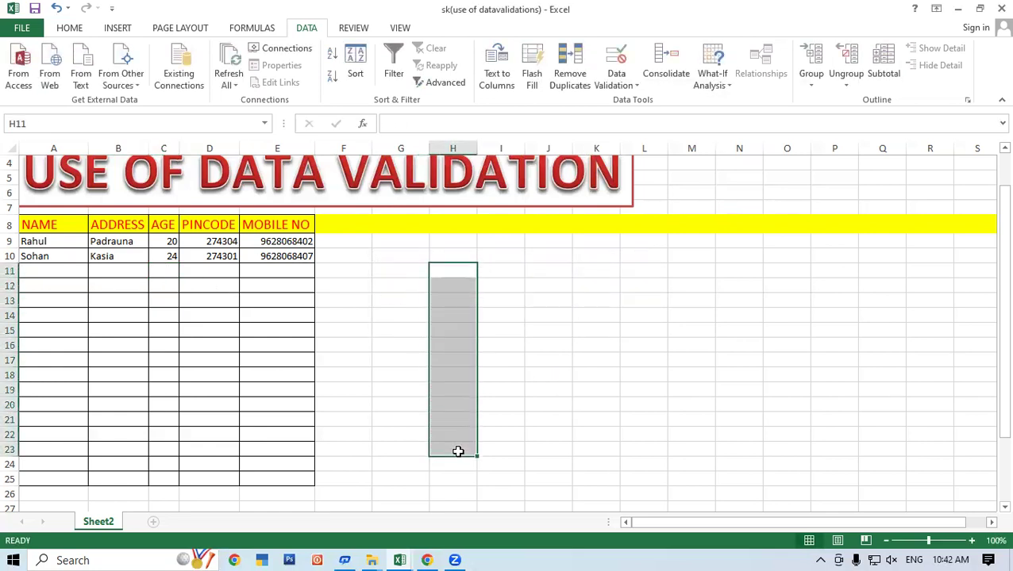
left_click(622, 56)
left_click(590, 141)
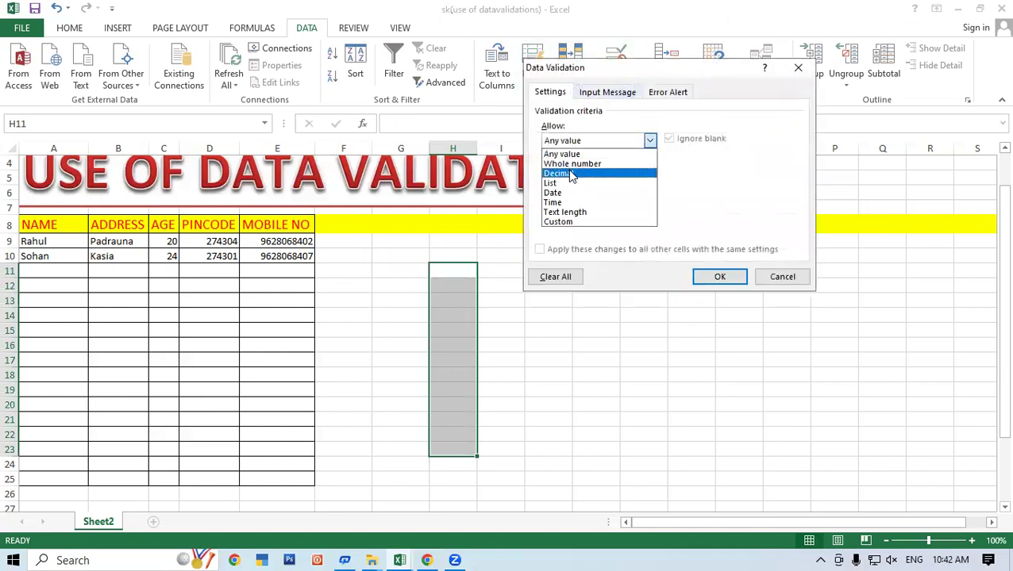
left_click(570, 173)
left_click(565, 201)
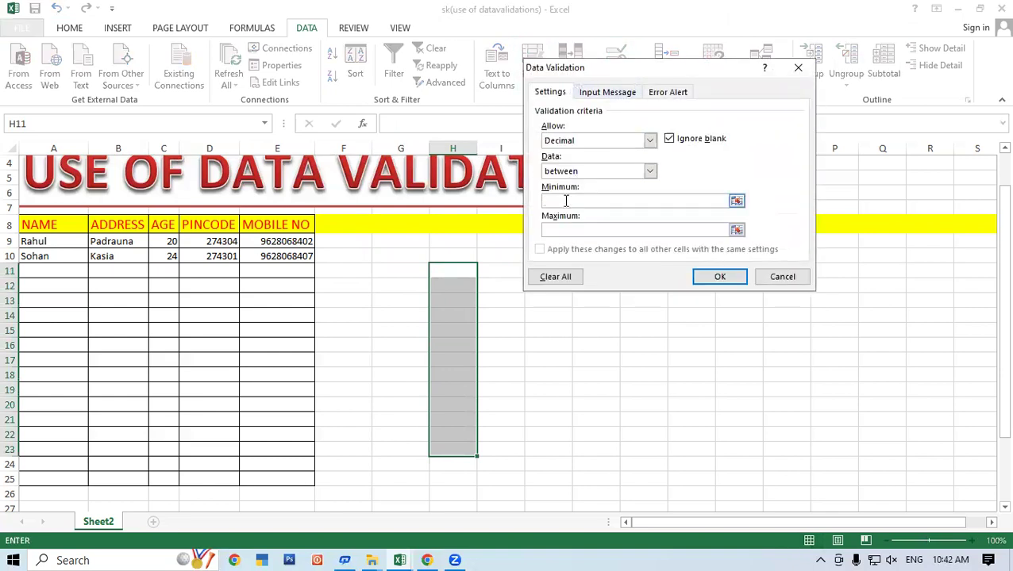
type("10.50")
Set the decimal rule's maximum to 50.50 and apply it to H11:H23.
left_click(562, 230)
type("50.50")
key("Return")
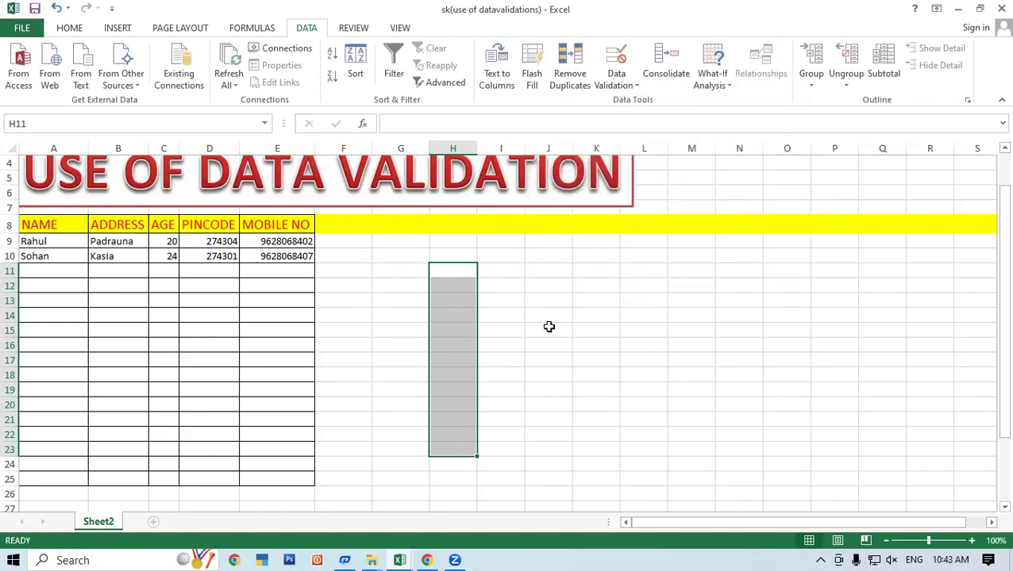
left_click(547, 328)
Enter 50, 40 and 40.2 into H11:H13; each is accepted by the decimal rule.
left_click(448, 268)
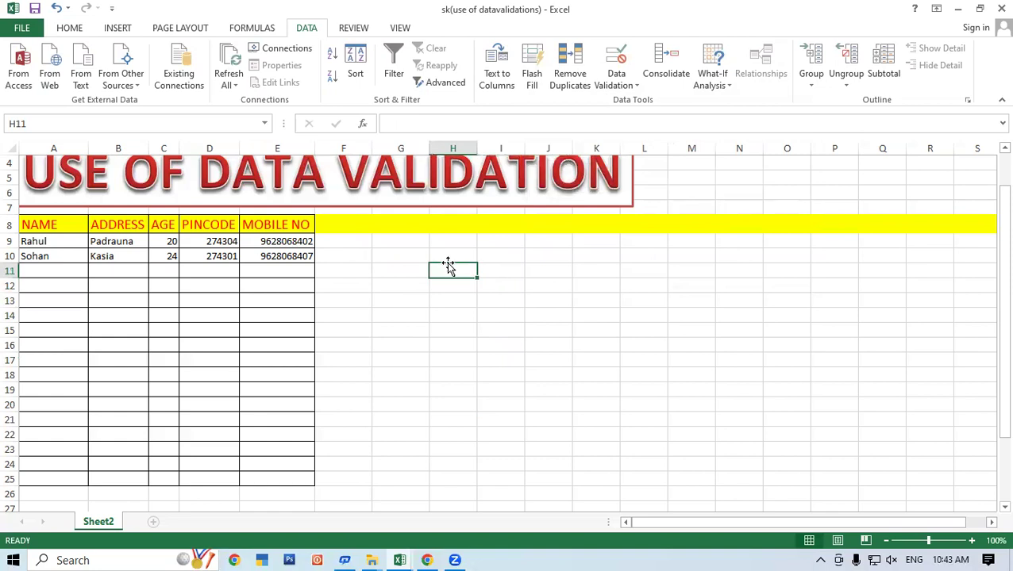
type("50")
key("Return")
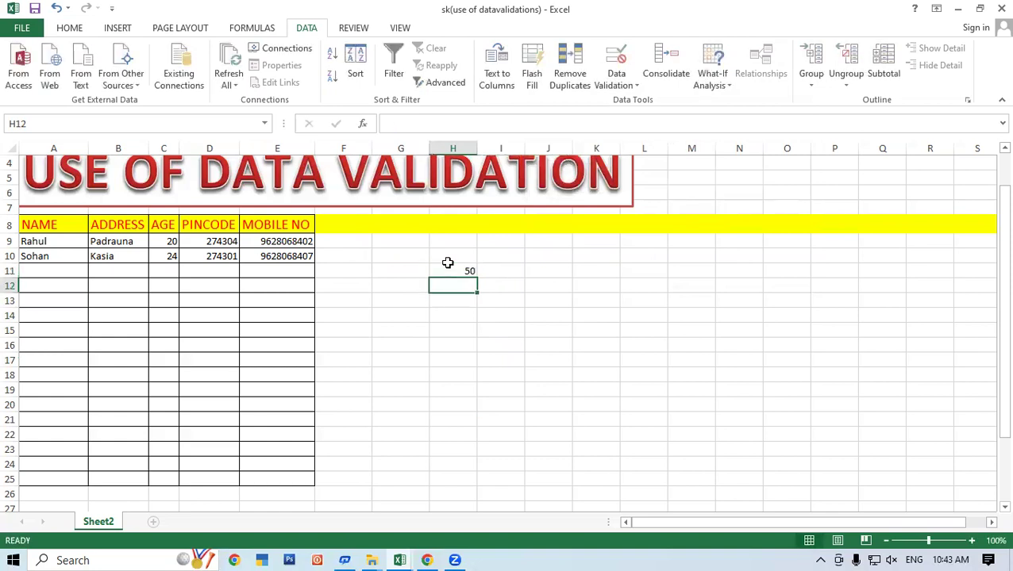
type("40")
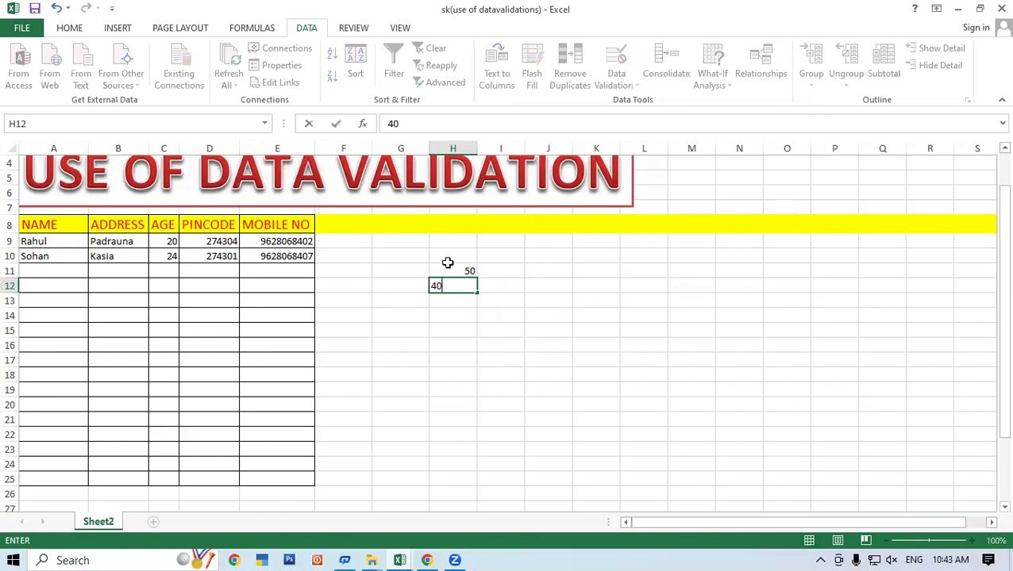
key("Return")
type("40.20")
key("Return")
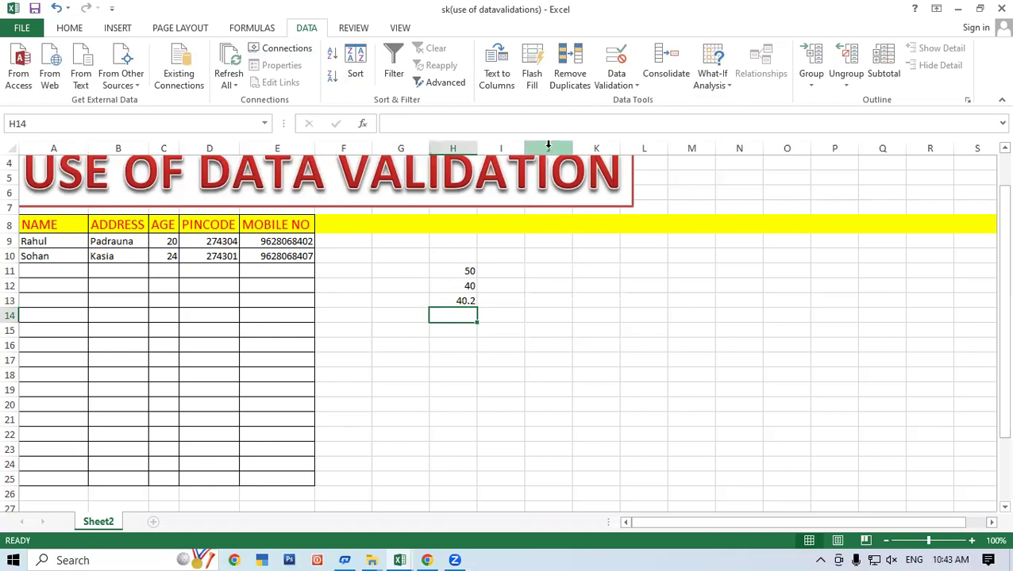
left_click(616, 62)
Review the Decimal validation rule's allowed types, then cancel the dialog unchanged.
left_click(590, 143)
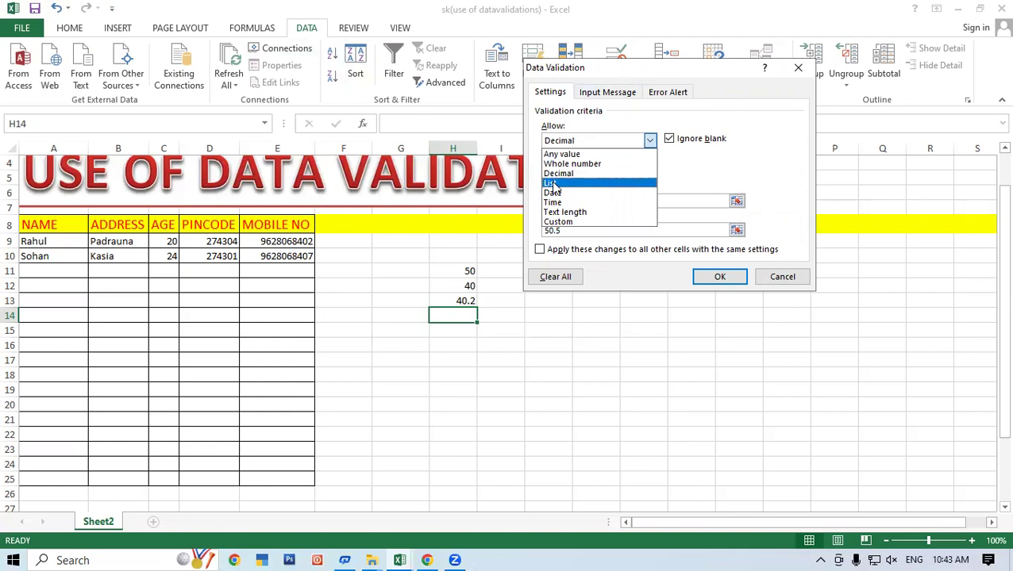
left_click(780, 276)
Add a new blank worksheet and pick cell C4, slightly widening column C.
left_click(153, 521)
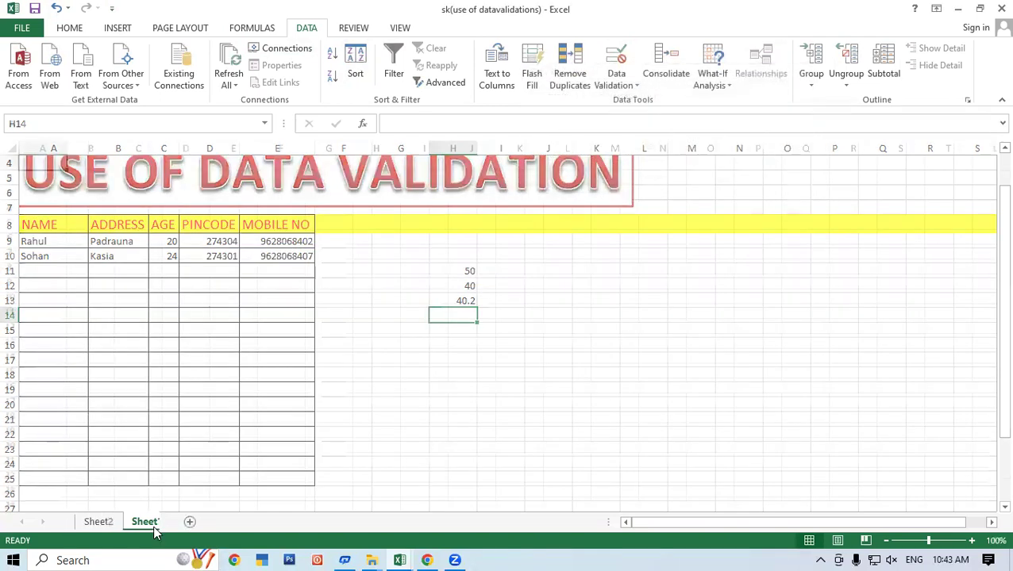
left_click(157, 242)
left_click(156, 208)
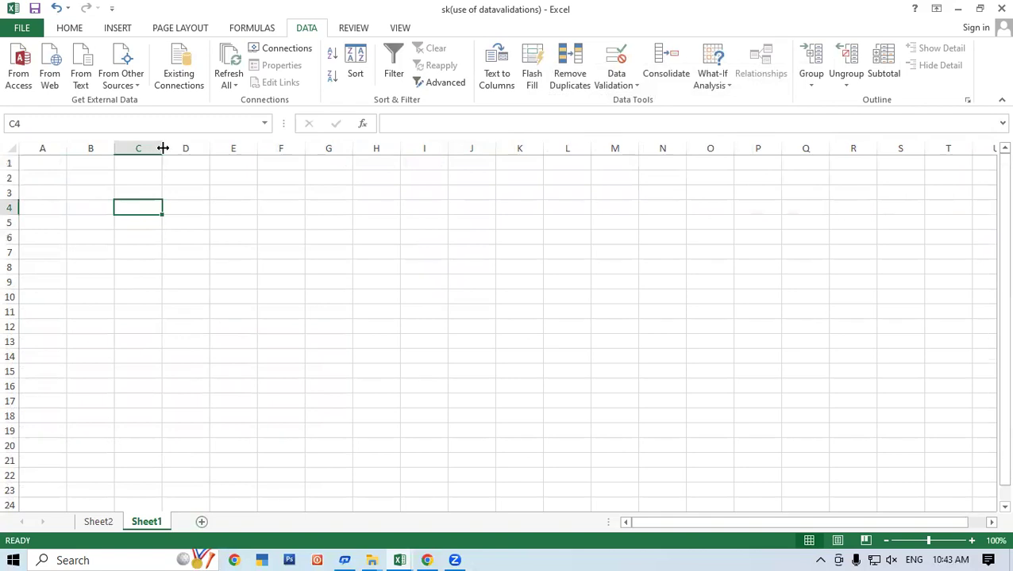
left_click_drag(161, 149, 191, 149)
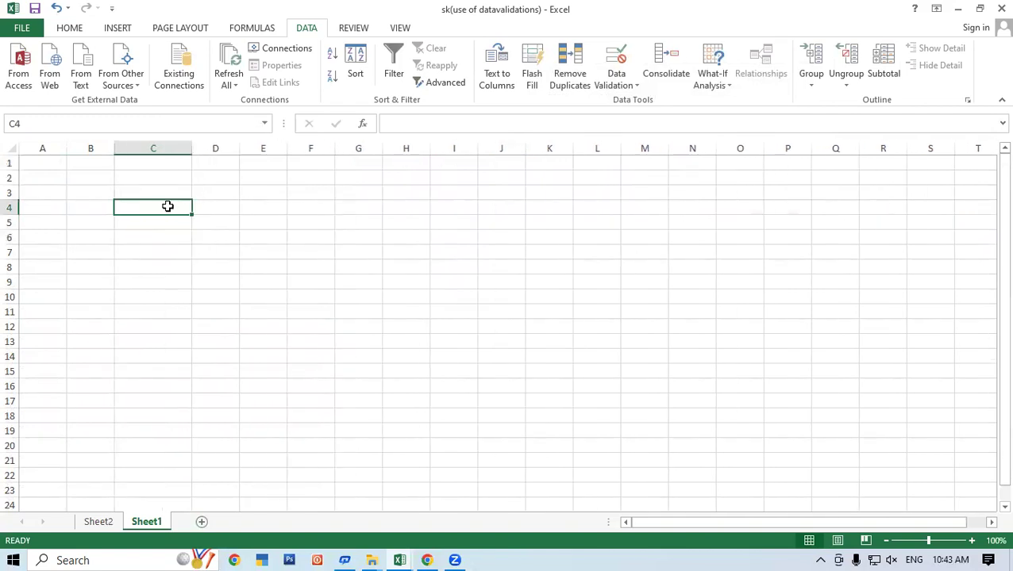
Enter headers Product Name, Qty, Rate and Total Amount in C4:F4 and widen the columns to fit.
type("Product Name")
key("Tab")
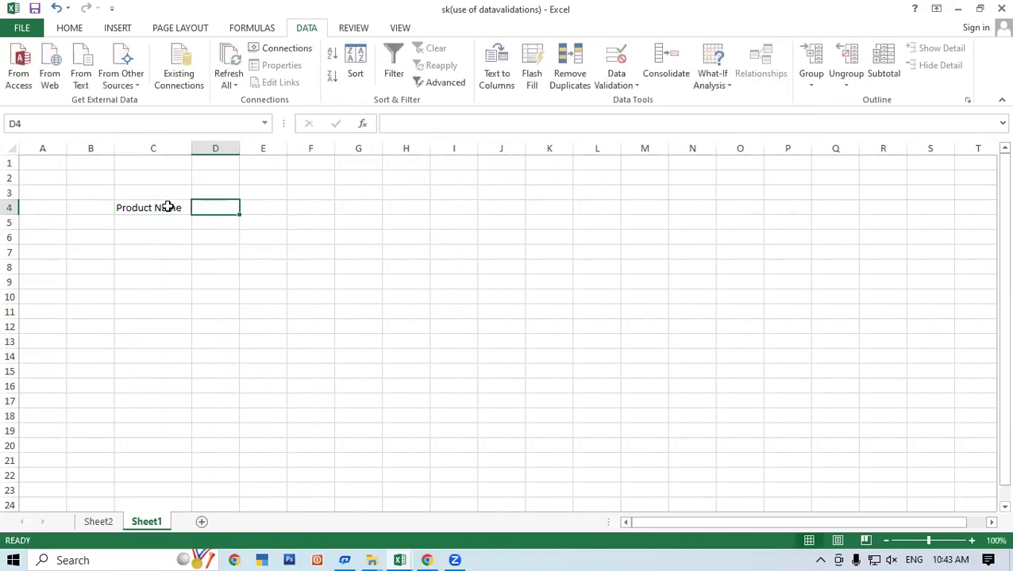
type("Qty")
key("Tab")
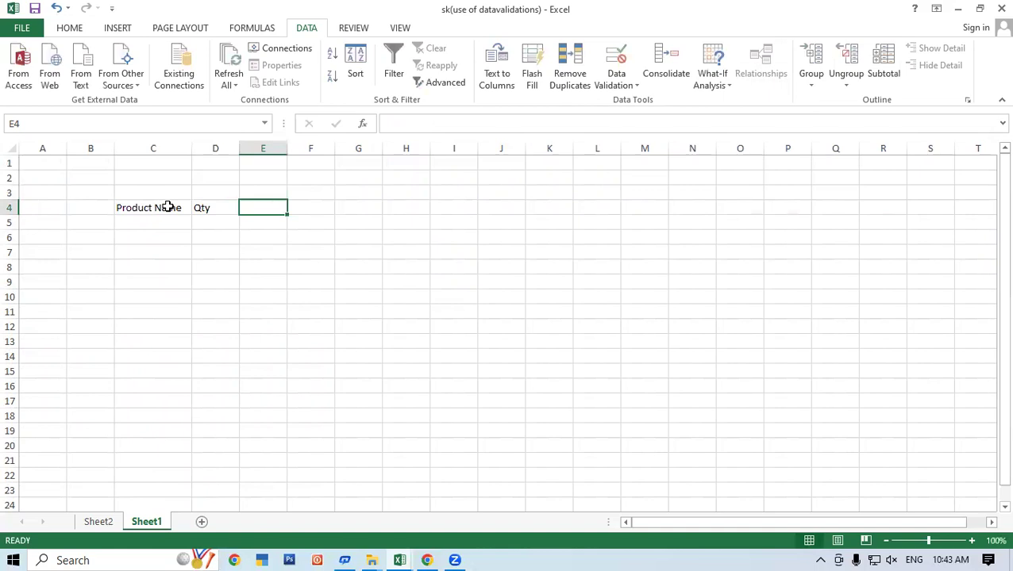
type("Rate")
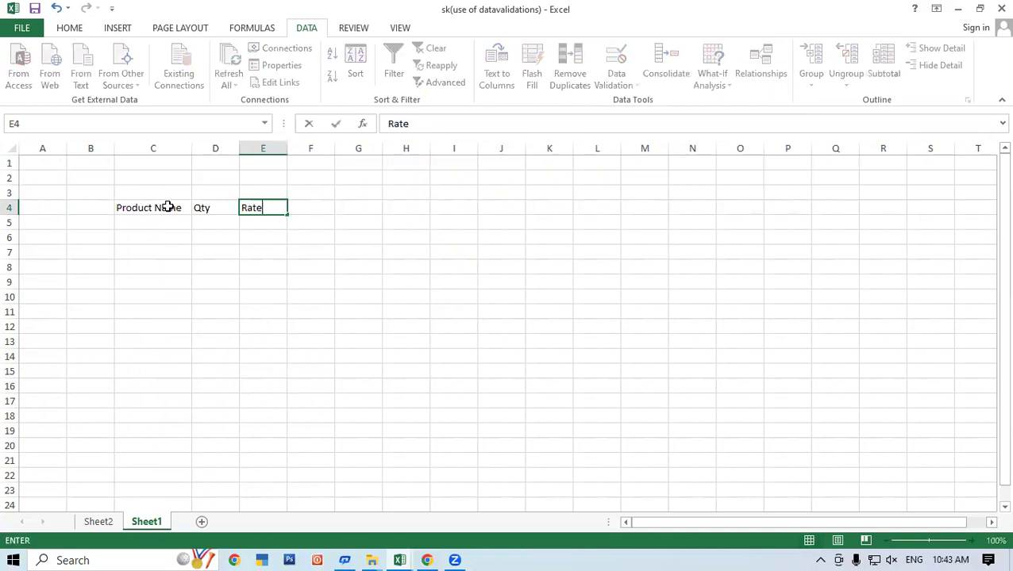
key("Tab")
type("Total Amount")
left_click(203, 266)
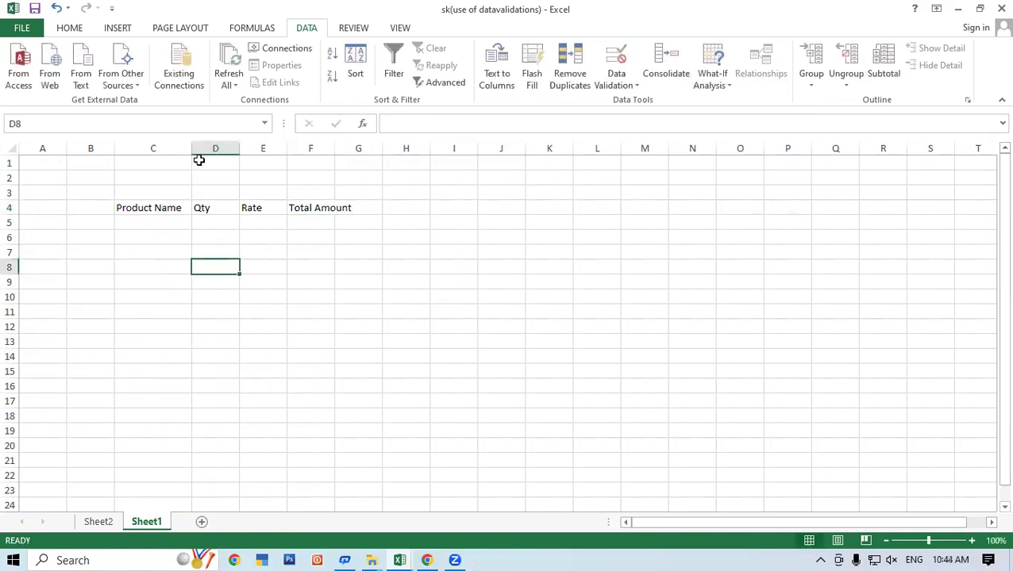
left_click_drag(191, 149, 494, 148)
left_click(377, 268)
Apply All Borders to the table range C4:F18.
left_click_drag(192, 208, 458, 417)
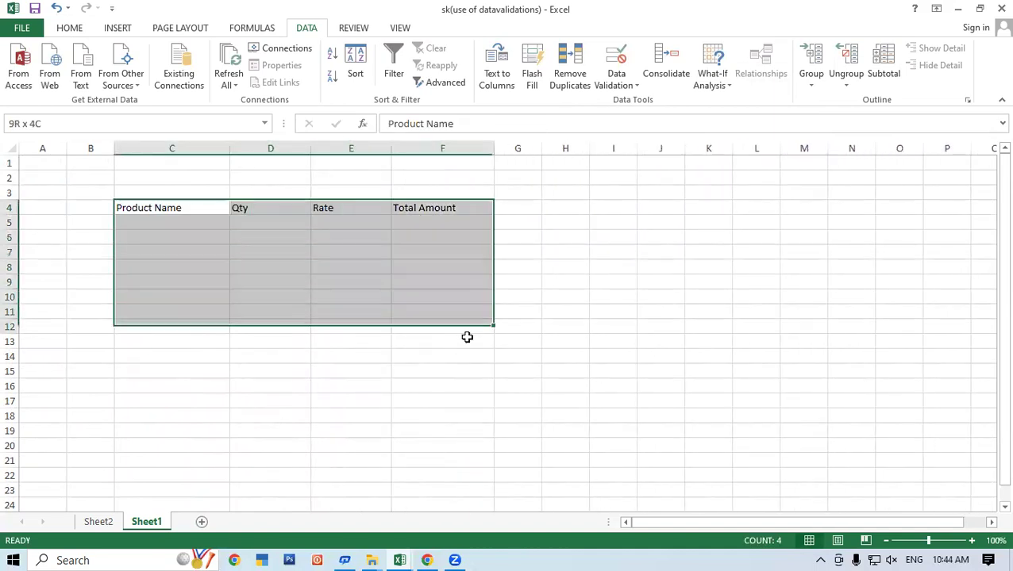
left_click(71, 29)
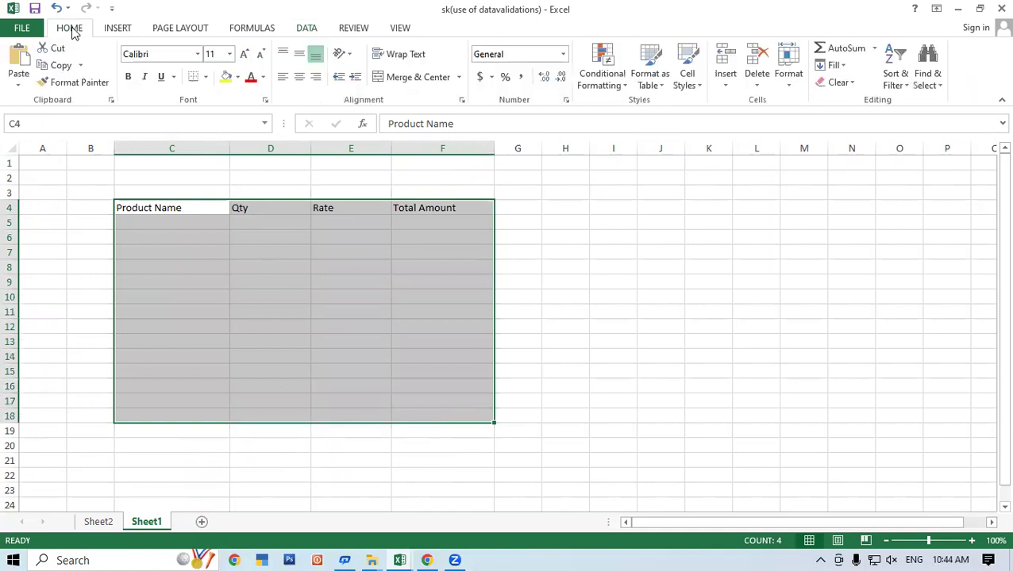
left_click(206, 77)
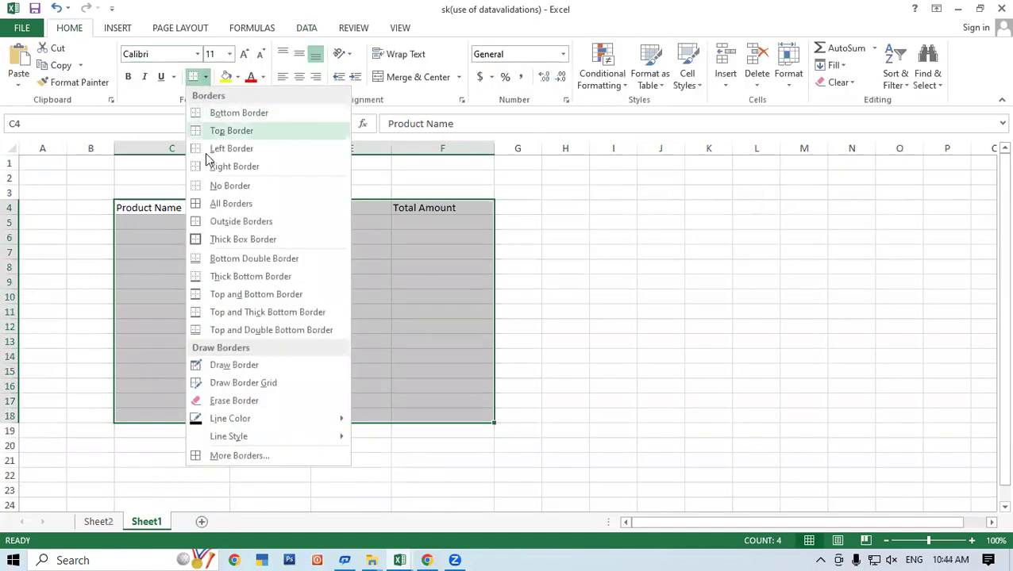
left_click(211, 203)
left_click(395, 247)
Make header row C4:F4 bold, red on yellow fill, and enlarge it to size 16.
left_click_drag(171, 211, 450, 208)
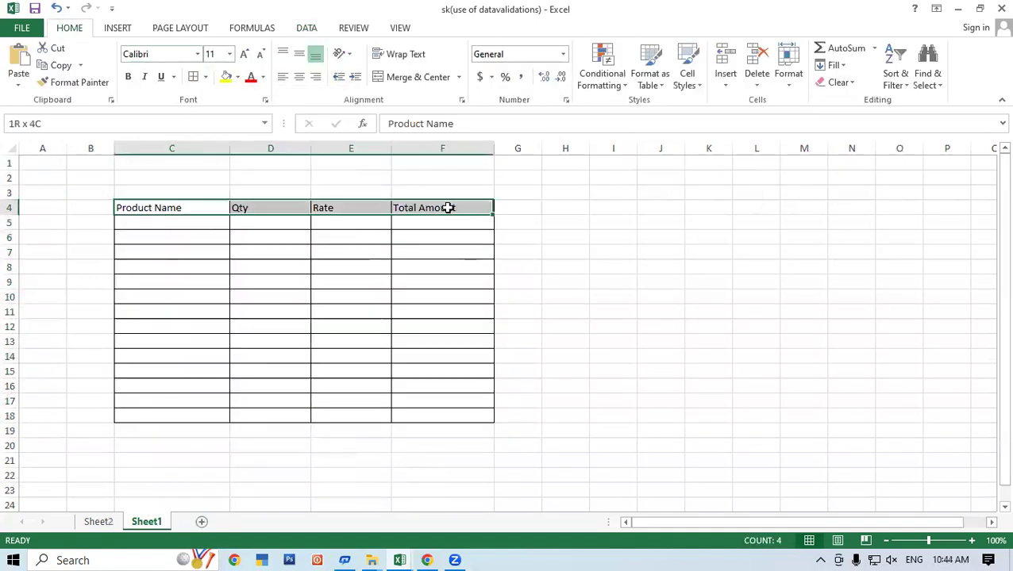
left_click(127, 77)
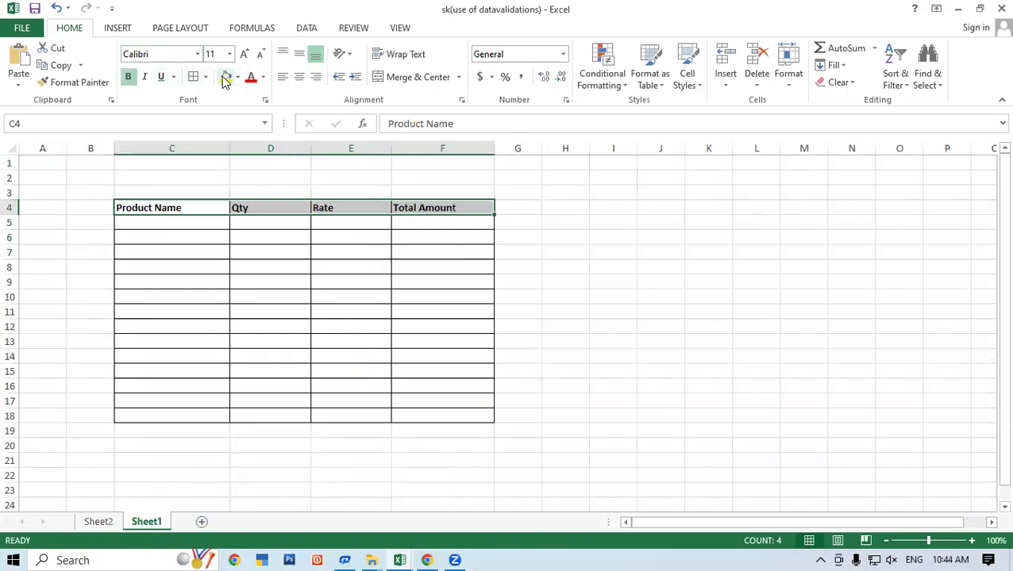
left_click(225, 77)
left_click(251, 77)
left_click(243, 54)
left_click(243, 54)
left_click(243, 54)
left_click(371, 296)
Check each header cell, then select C5 under Product Name.
left_click(194, 212)
left_click(254, 211)
left_click(337, 211)
left_click(444, 213)
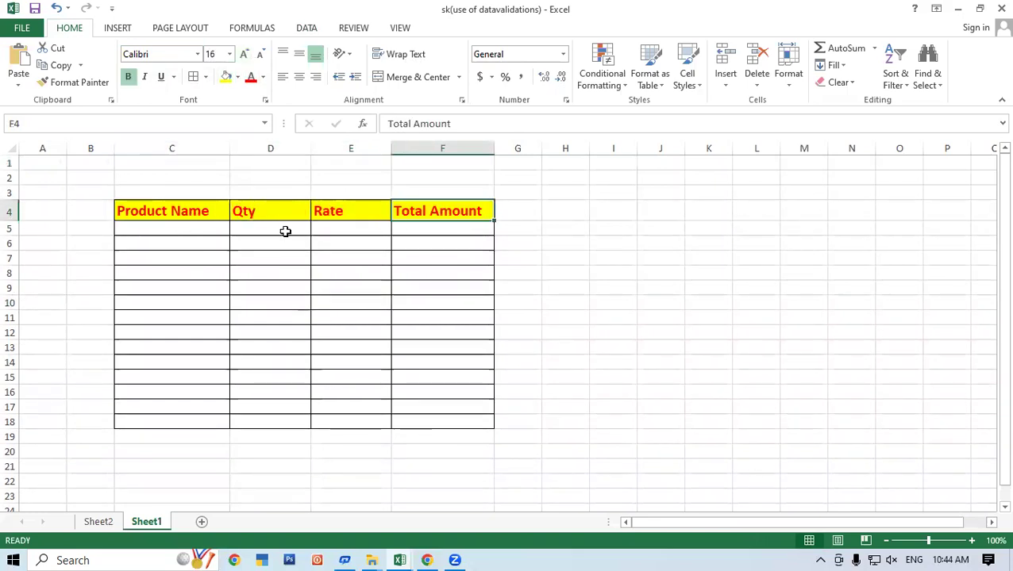
left_click(188, 225)
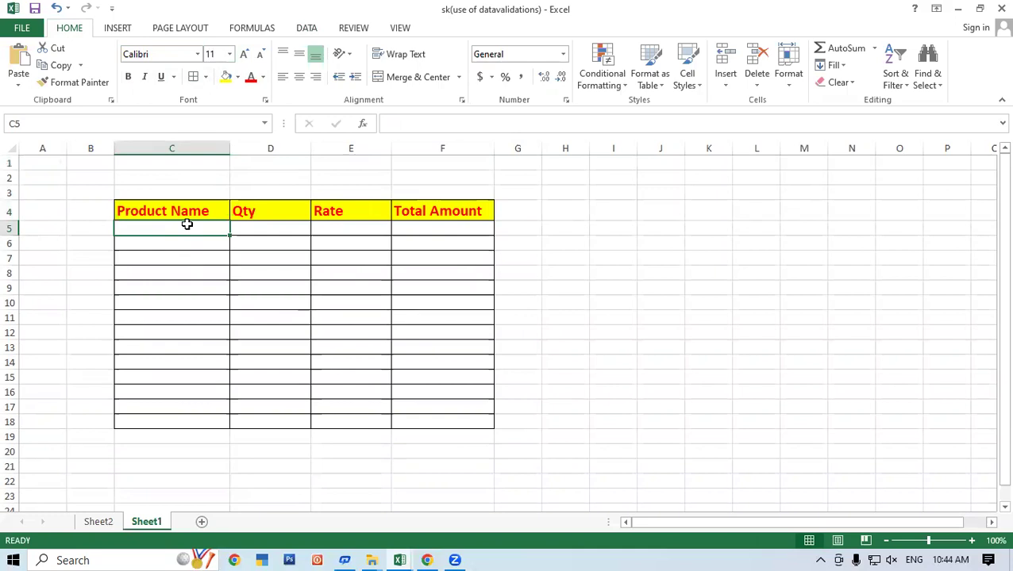
left_click(554, 333)
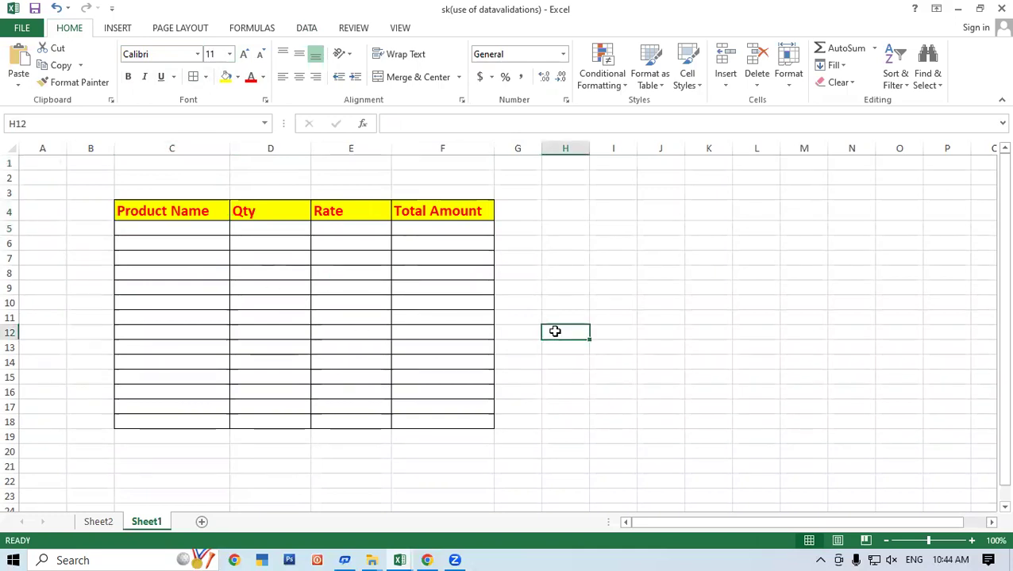
left_click(156, 211)
left_click(165, 229)
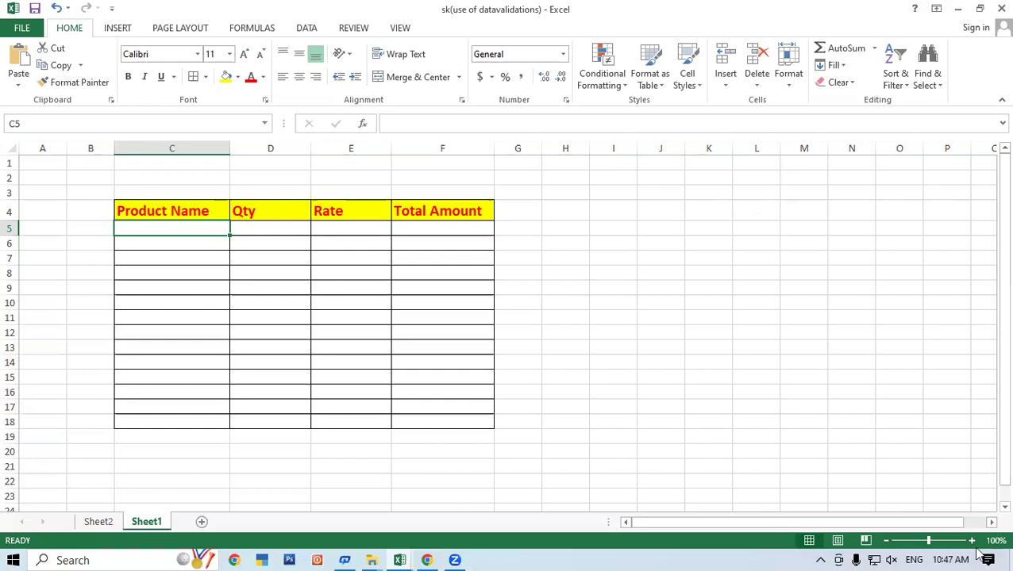
Widen column N and enter Dell Keyboard and Dell Mouse in N8:N9.
left_click(836, 316)
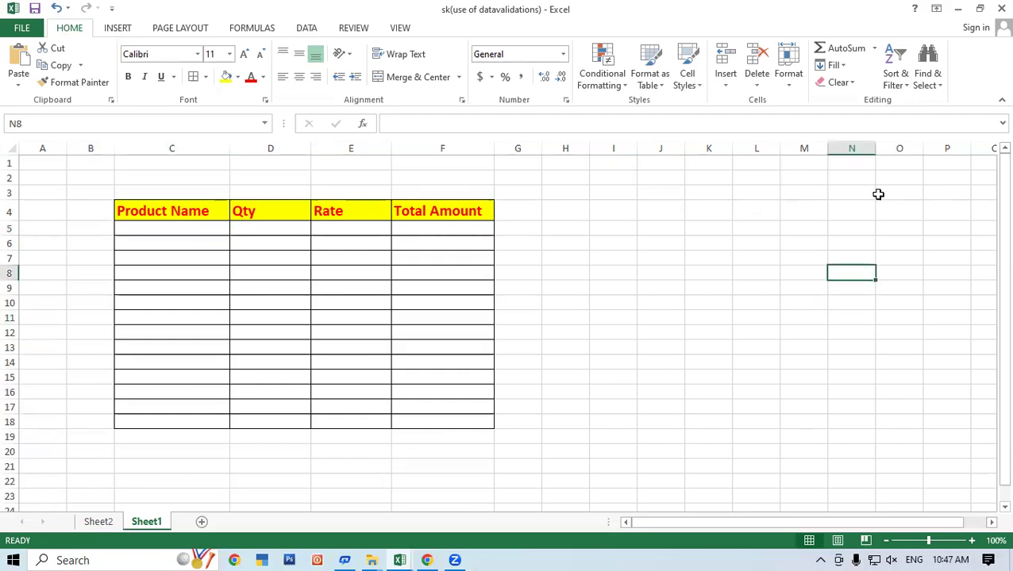
left_click_drag(876, 149, 907, 150)
left_click(867, 273)
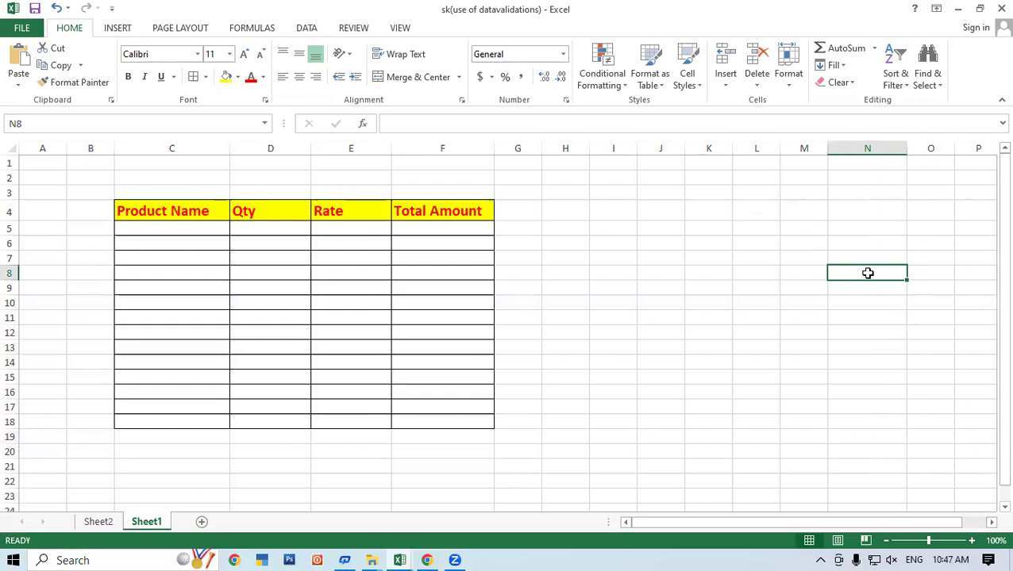
type("Dell Keyboard")
key("Return")
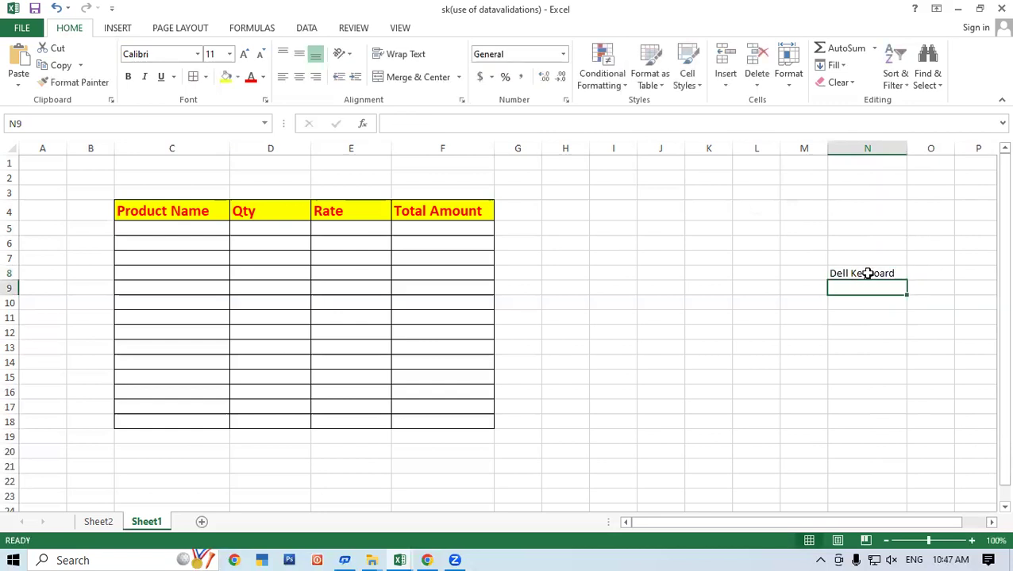
type("Dell ")
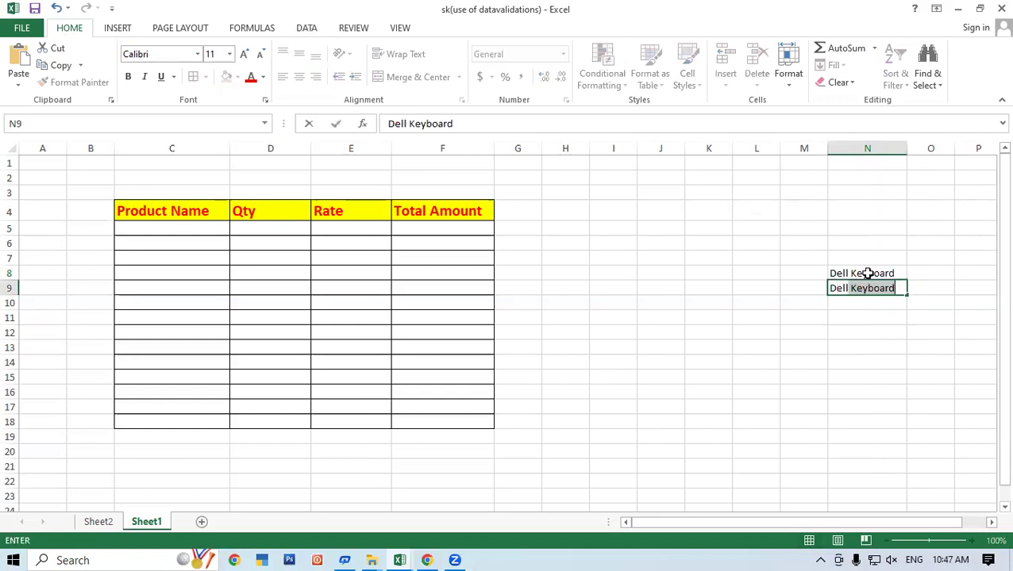
type("MO")
key("BackSpace")
type("ouse")
key("Return")
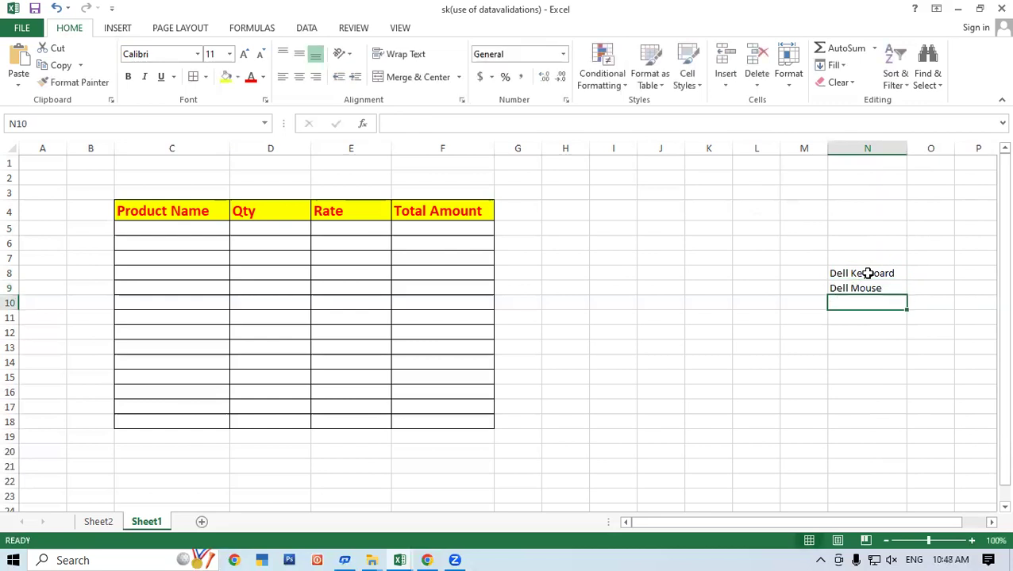
Add Dell Projector and Lenovo Laptop in N10:N11, then select N8:N11.
type("D")
key("BackSpace")
type("Dell Projector")
key("Return")
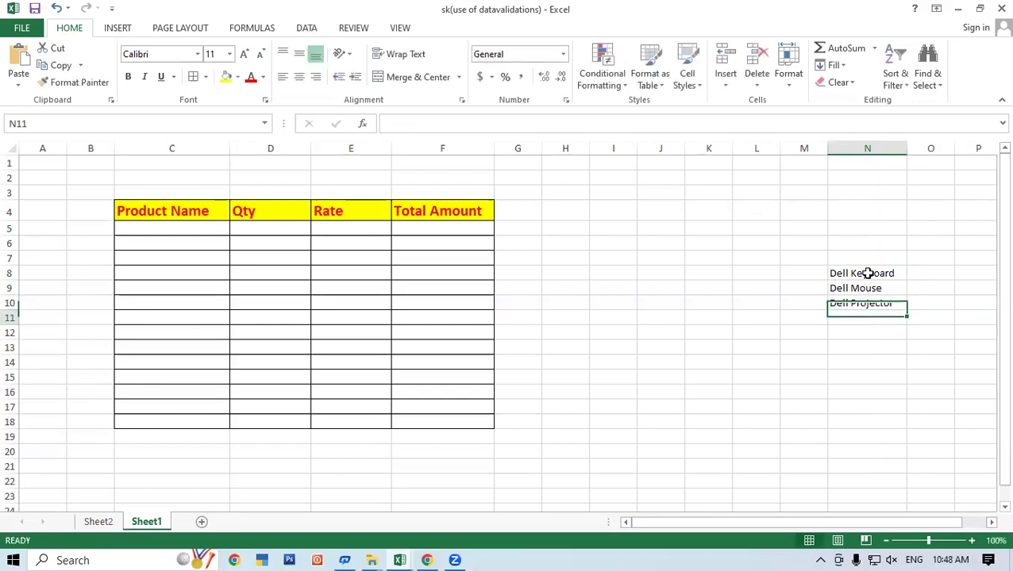
type("Lenovo Laptop")
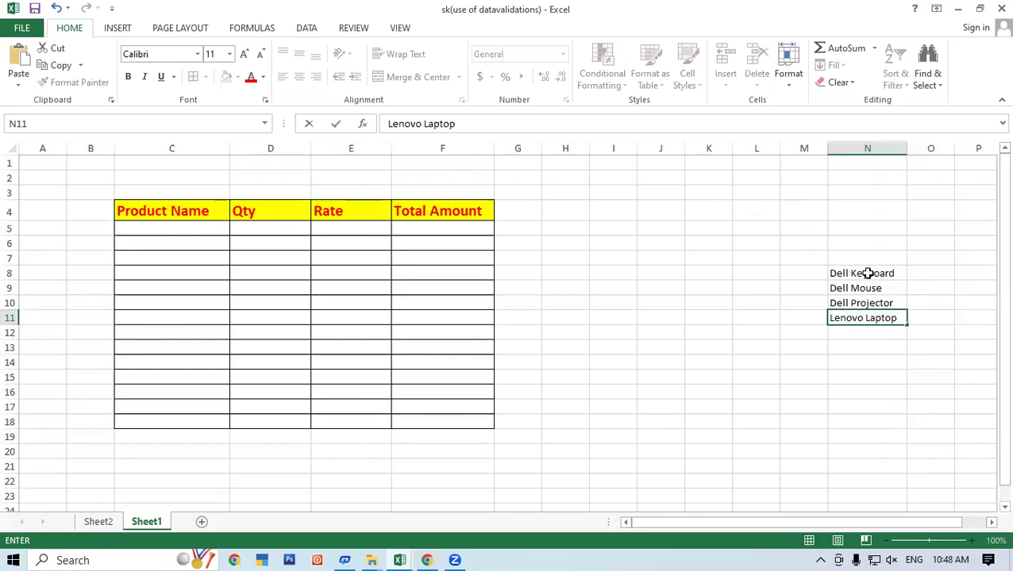
key("Return")
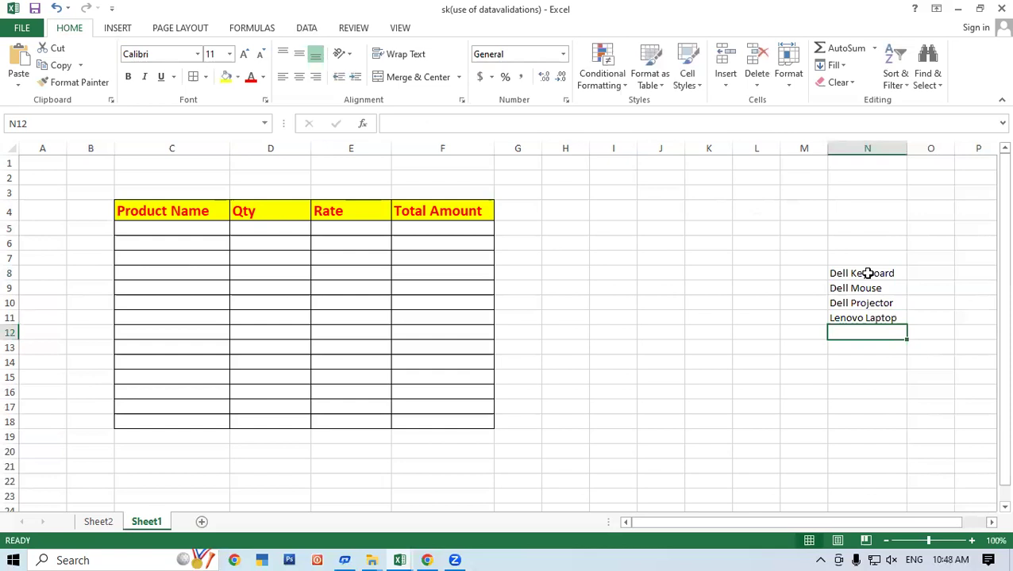
left_click_drag(873, 273, 872, 317)
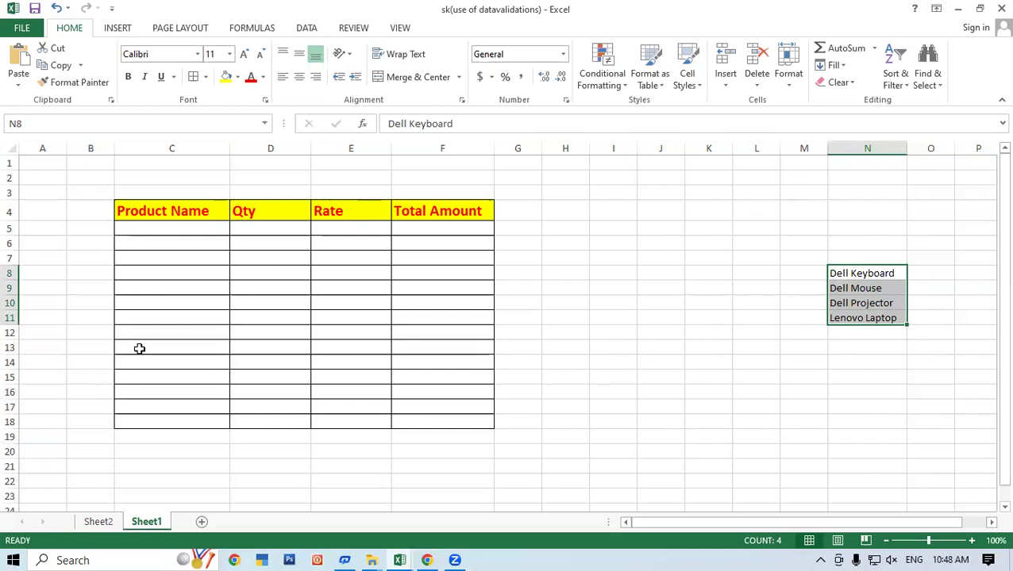
For C5, set Data Validation to a List with source N8:N11.
left_click(761, 379)
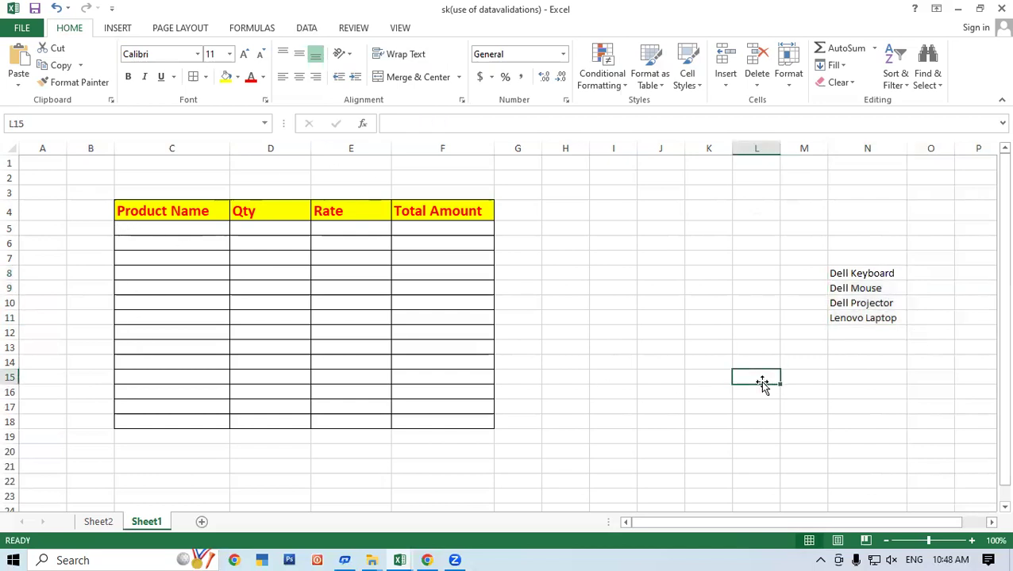
left_click(144, 230)
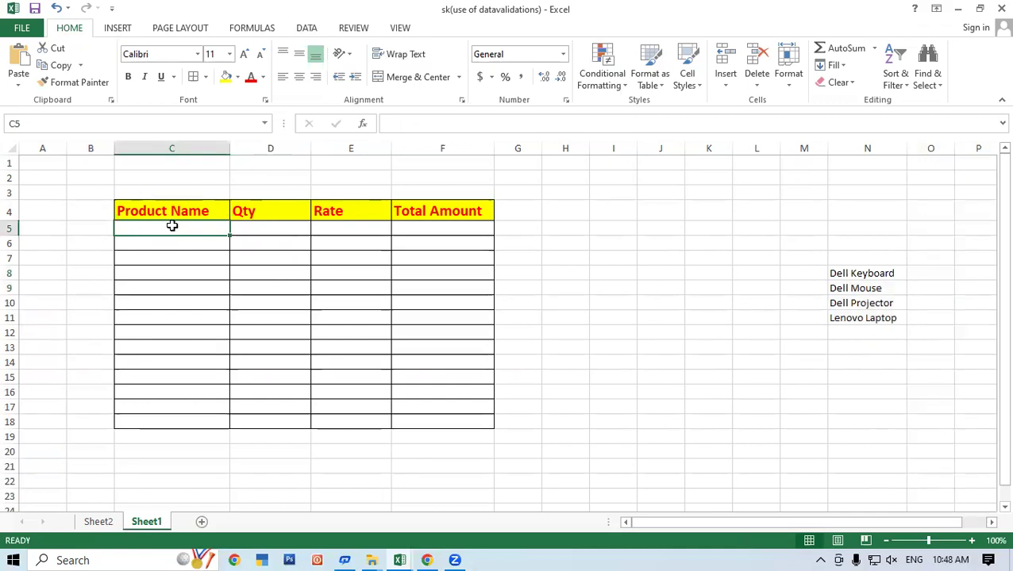
left_click(313, 29)
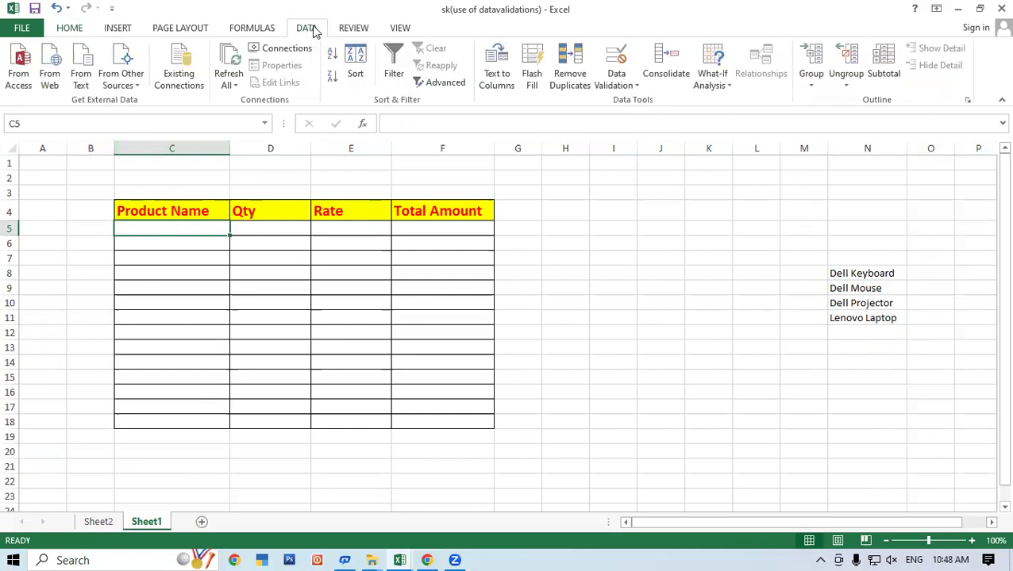
left_click(615, 57)
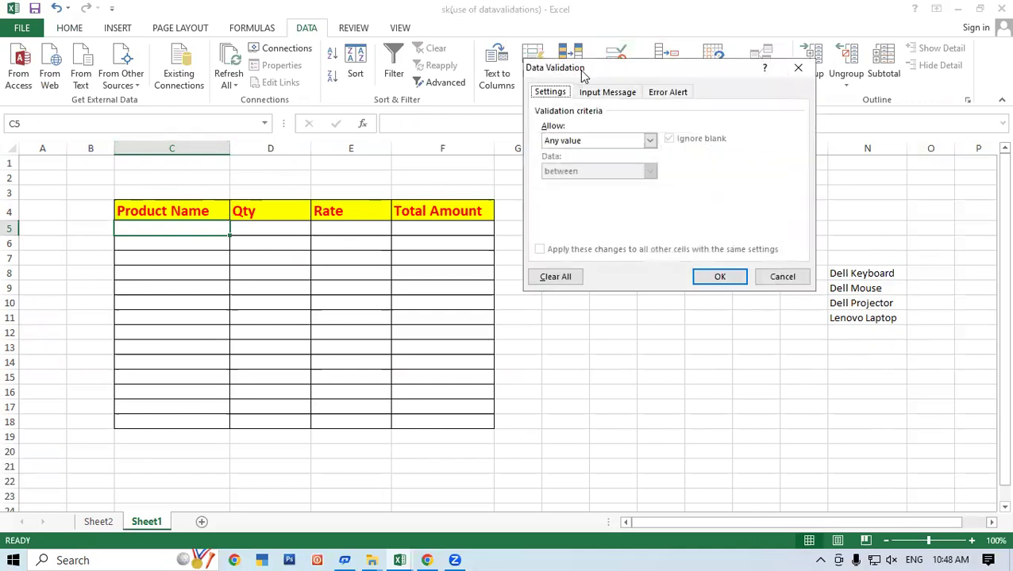
left_click_drag(587, 77, 664, 70)
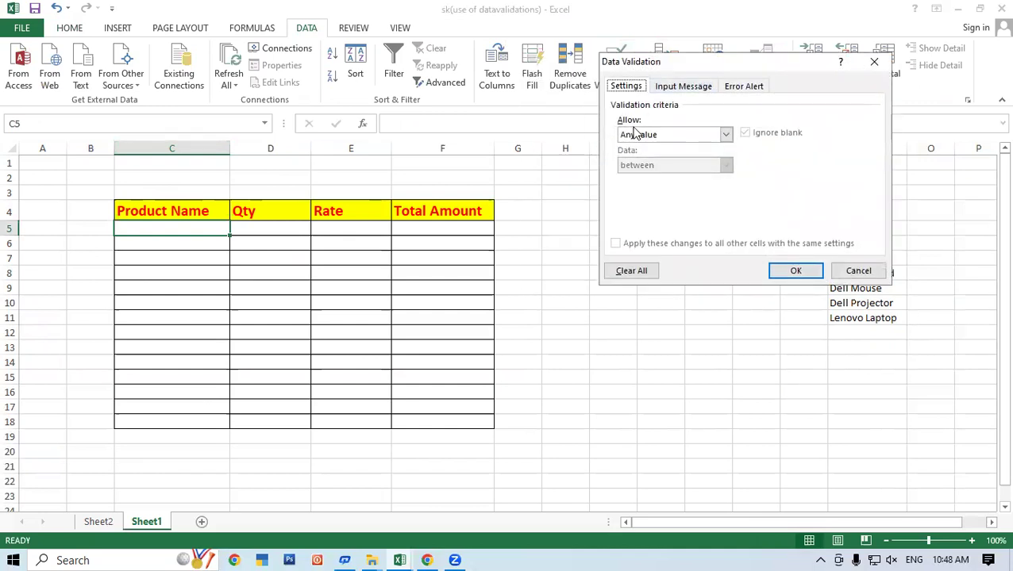
left_click(640, 136)
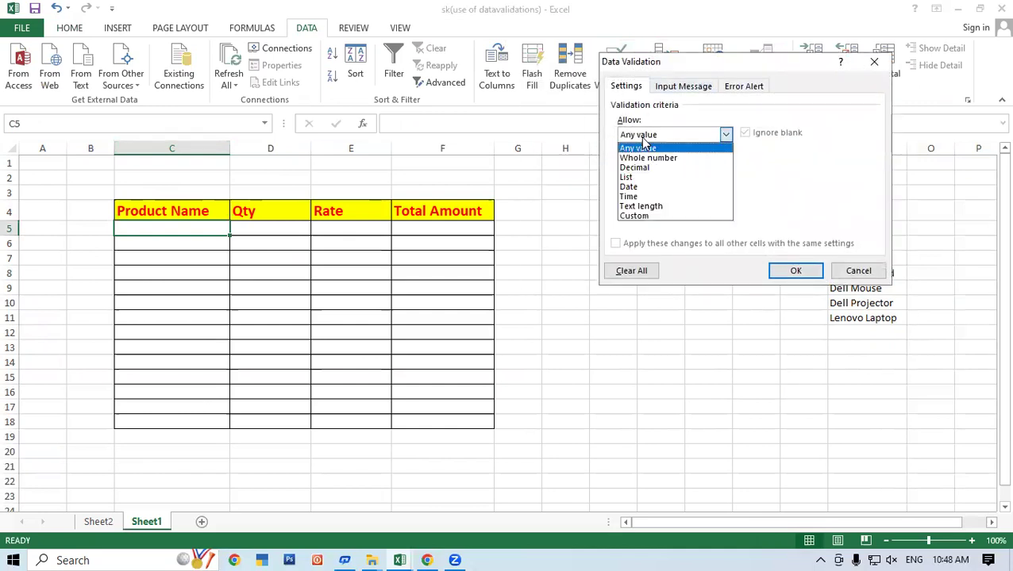
left_click(645, 177)
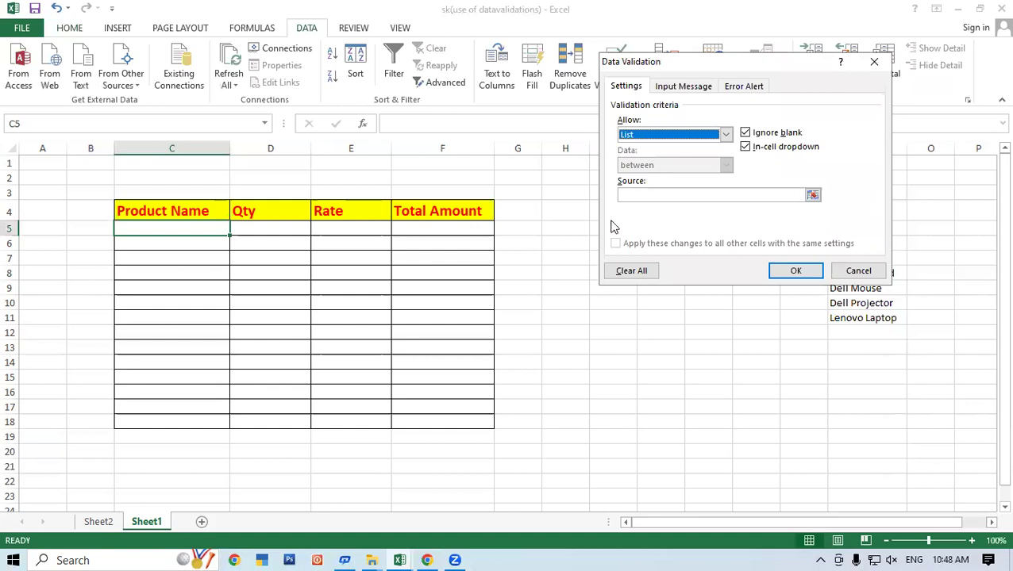
left_click(639, 193)
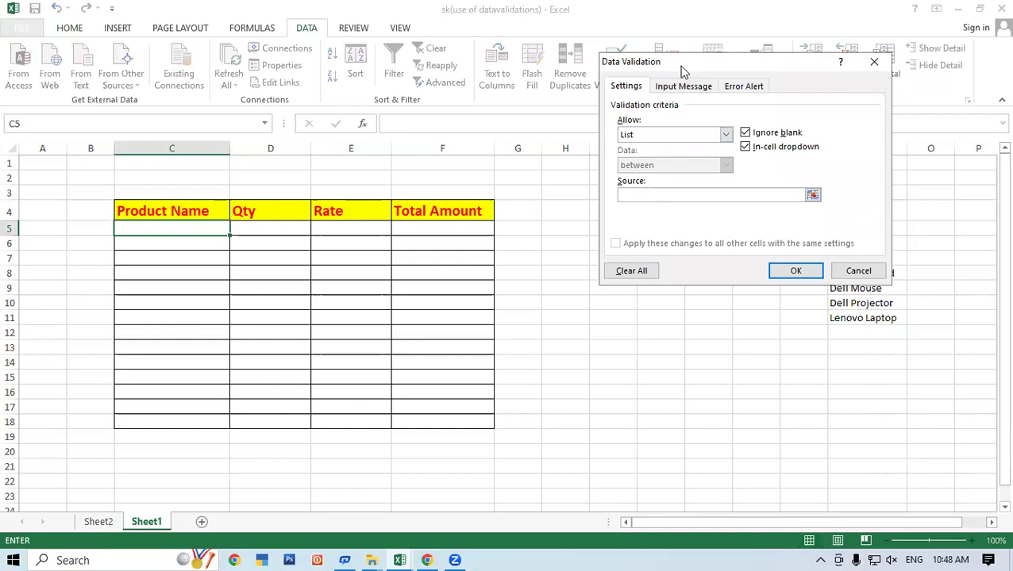
left_click_drag(681, 69, 601, 21)
left_click_drag(854, 272, 866, 320)
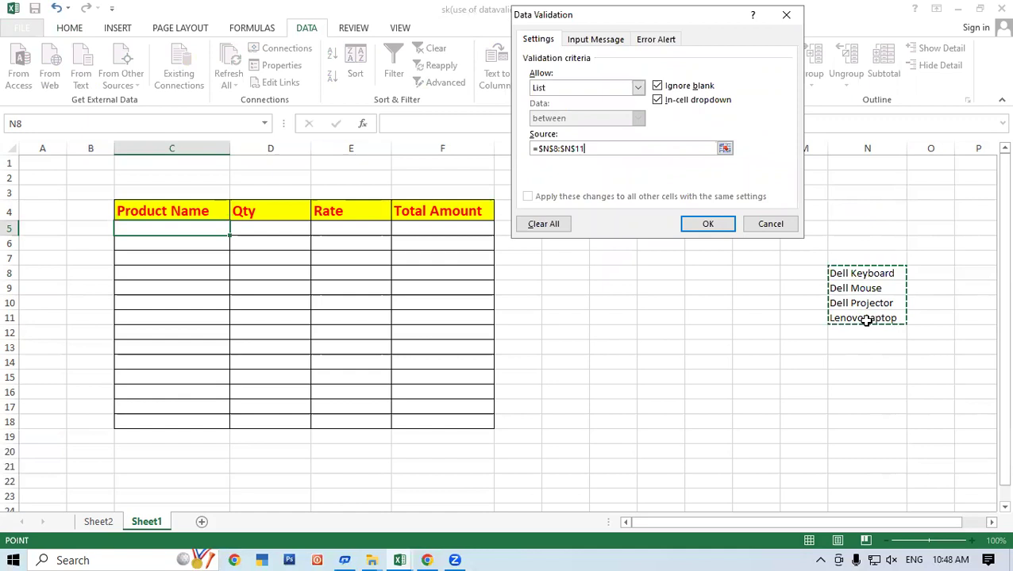
Confirm the List validation rule on C5.
left_click(714, 222)
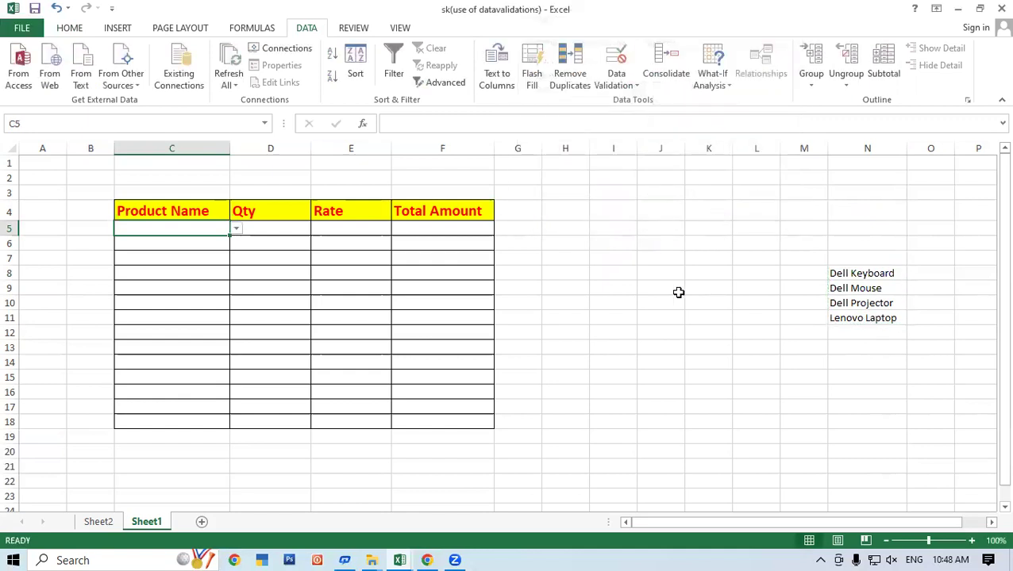
left_click(680, 379)
left_click_drag(833, 275, 859, 308)
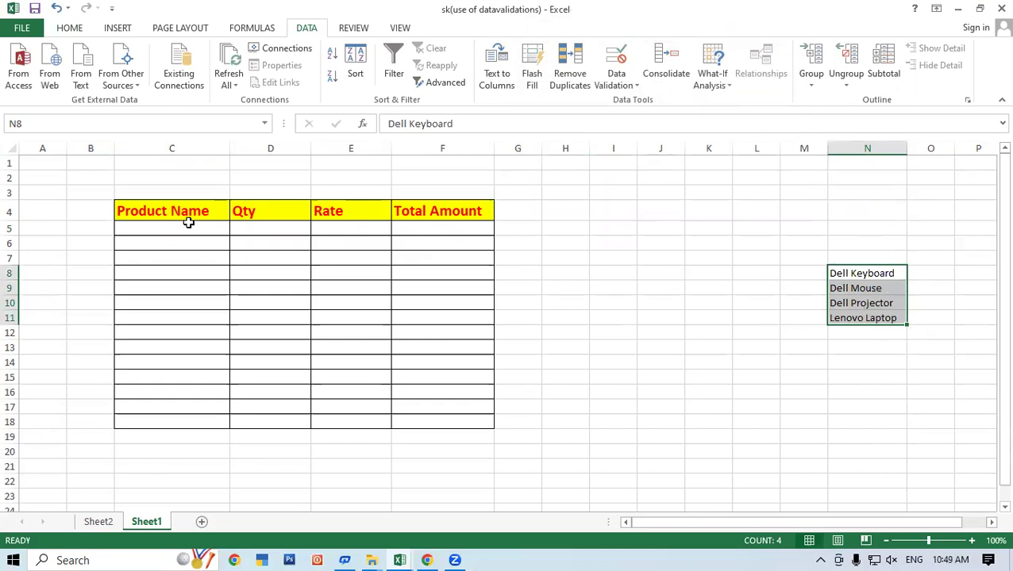
Check C5's product dropdown, then fill it down through C18.
left_click(190, 230)
left_click(243, 231)
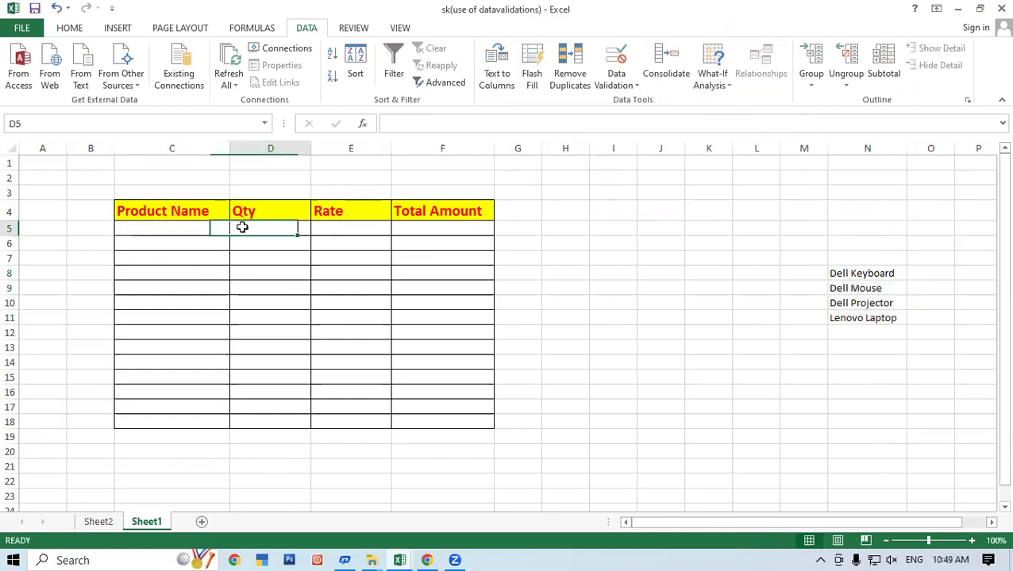
left_click(219, 229)
left_click(236, 230)
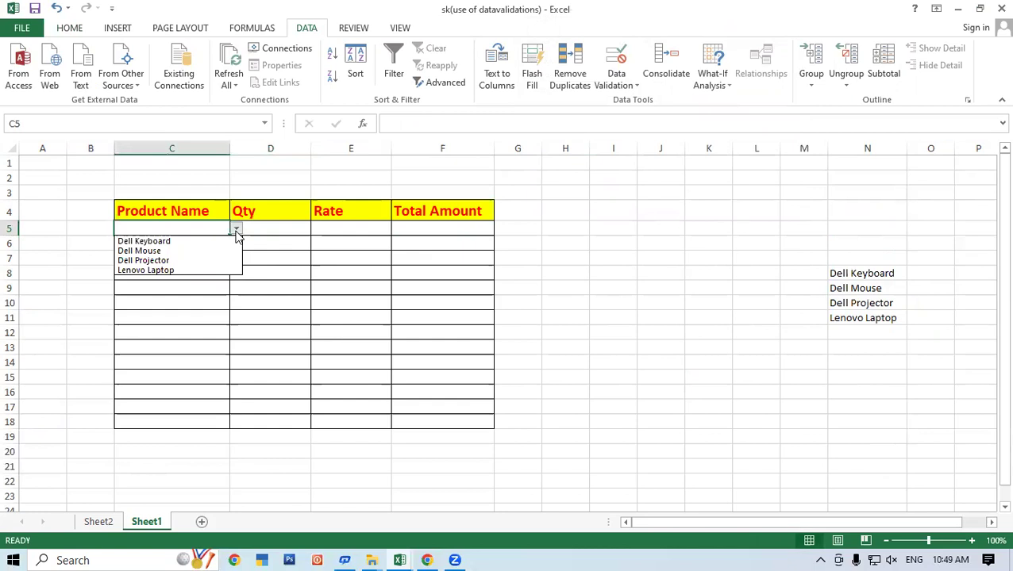
key("Escape")
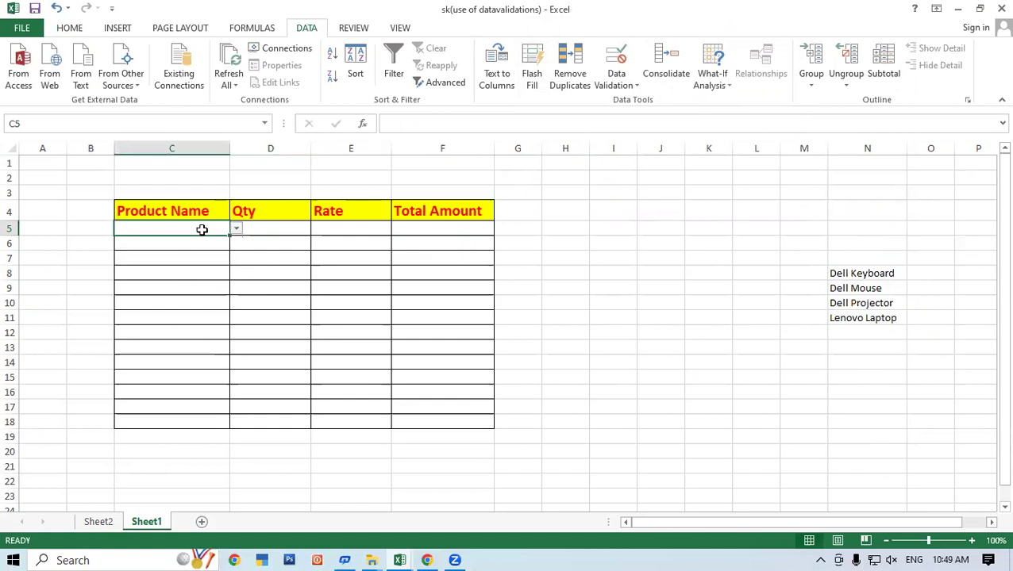
left_click_drag(230, 233, 258, 434)
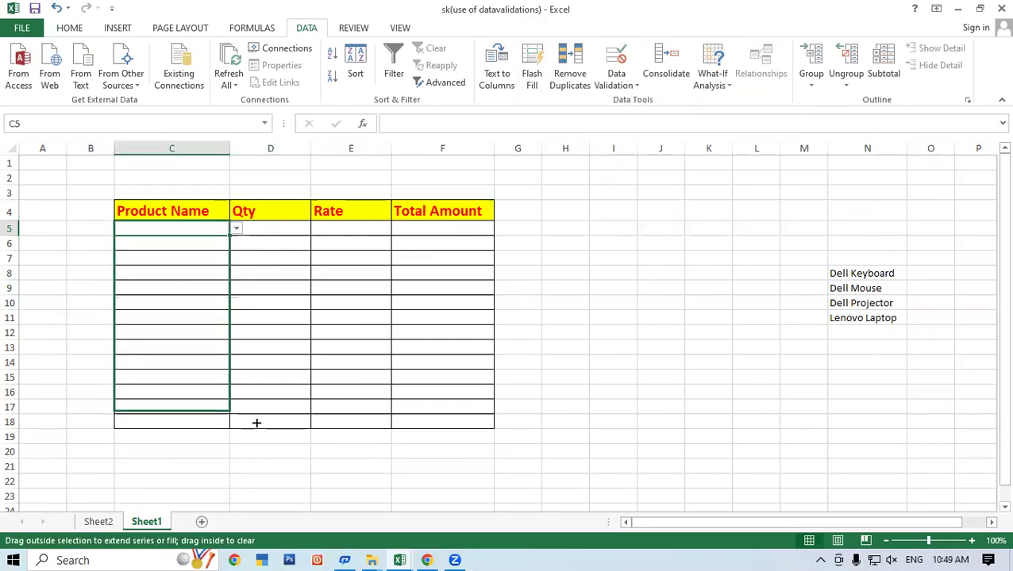
left_click(566, 332)
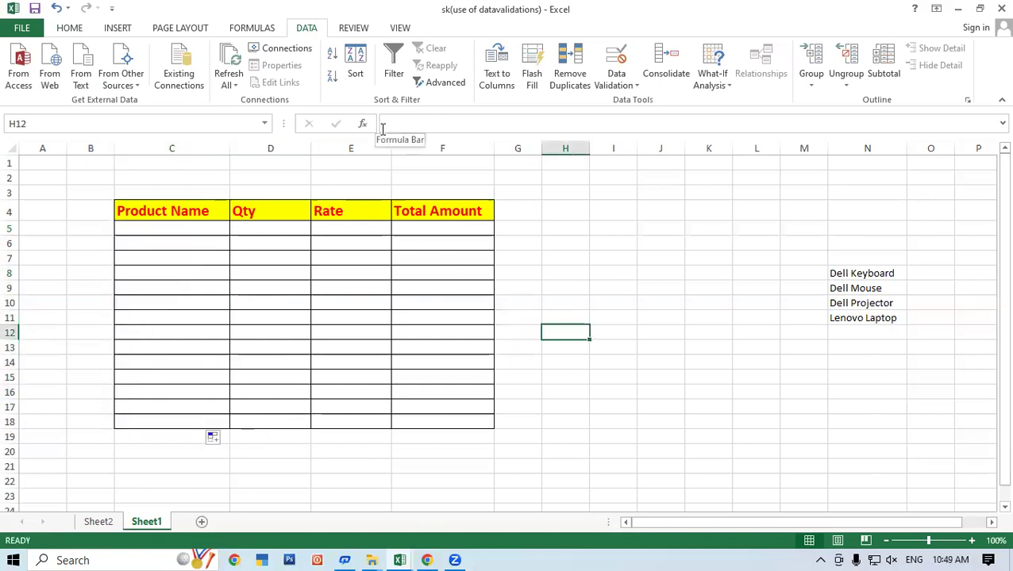
Choose Dell Mouse in C5 with quantity 5 and rate 250.
left_click(194, 230)
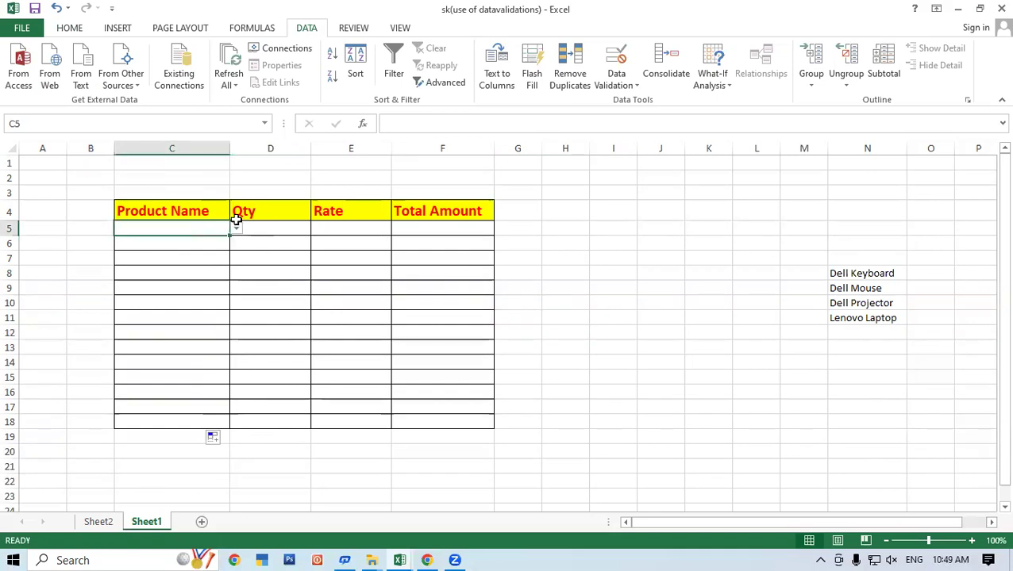
left_click(236, 230)
left_click(174, 251)
left_click(271, 237)
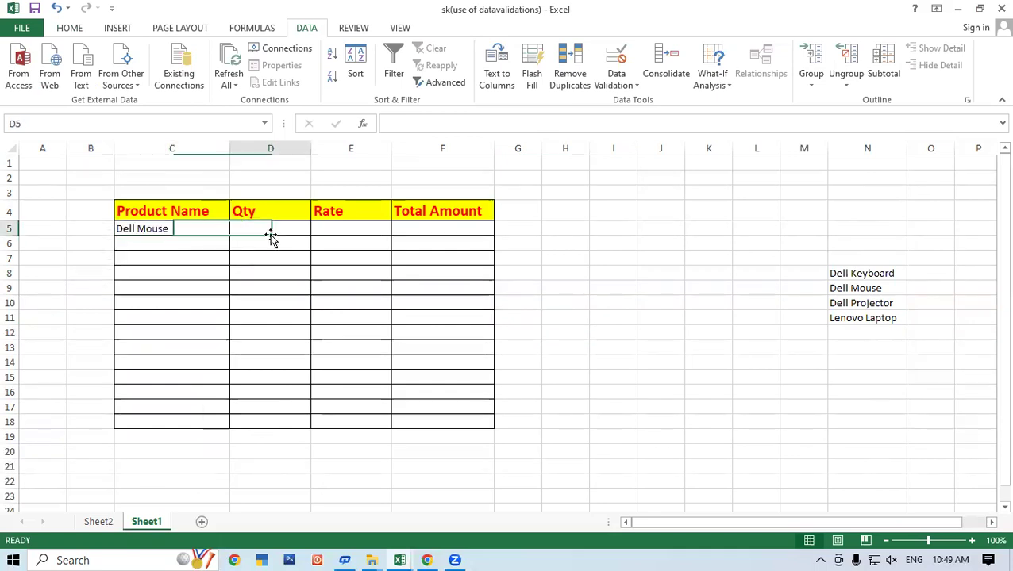
type("5")
key("Tab")
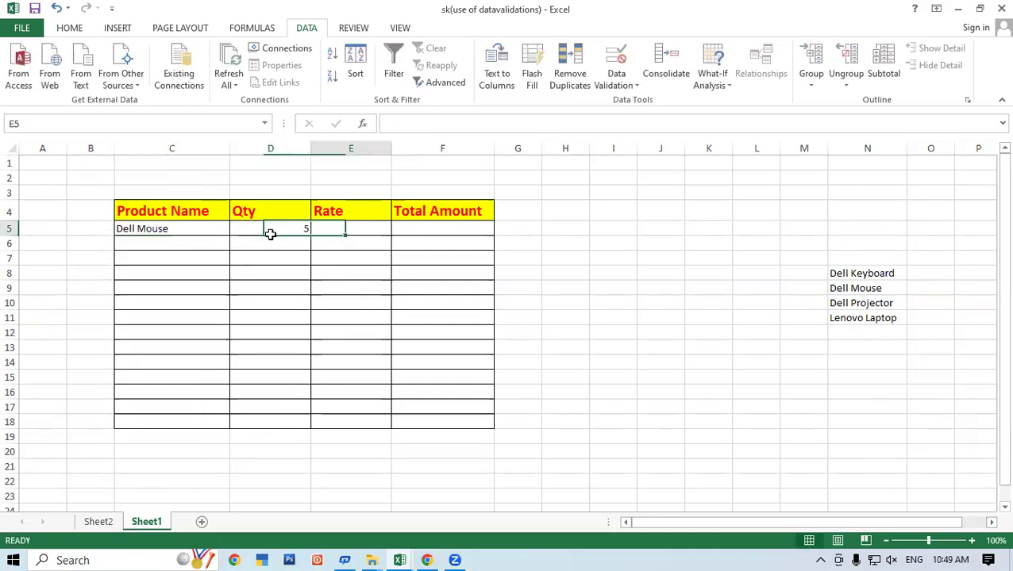
type("250")
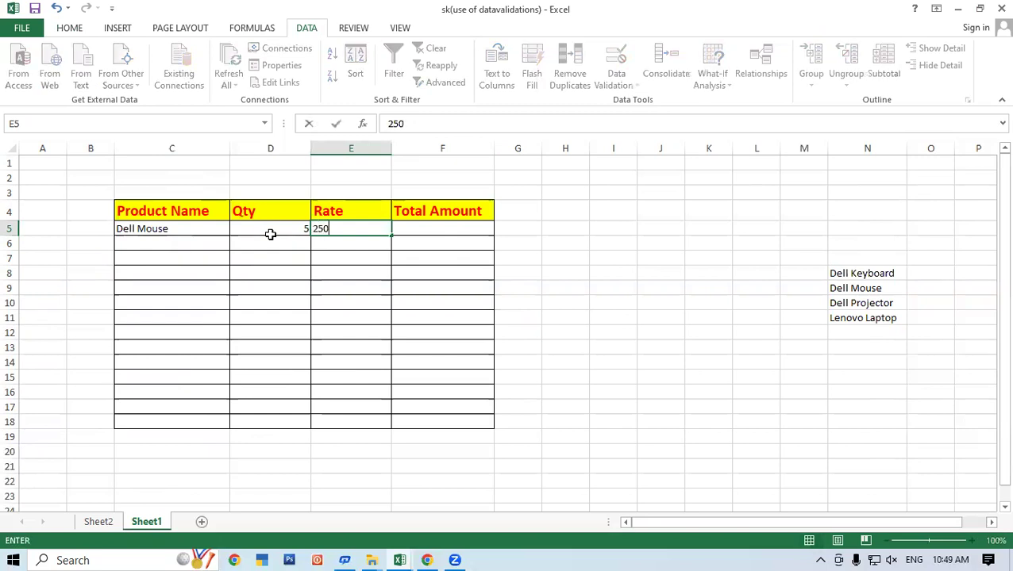
key("Tab")
Enter =D5*E5 in F5 and fill the formula down to F18.
type("=")
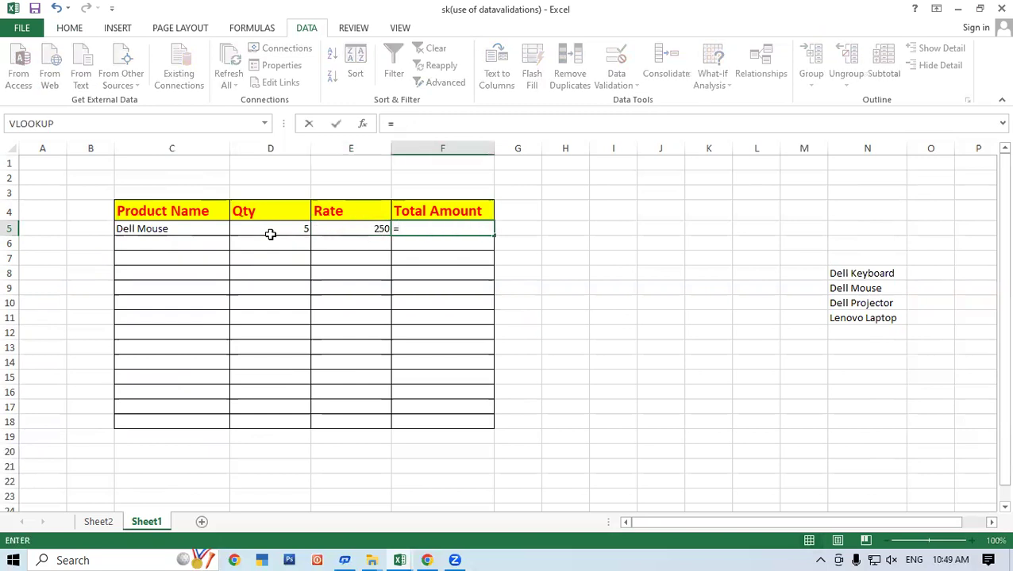
left_click(274, 229)
type("*")
left_click(331, 225)
key("Return")
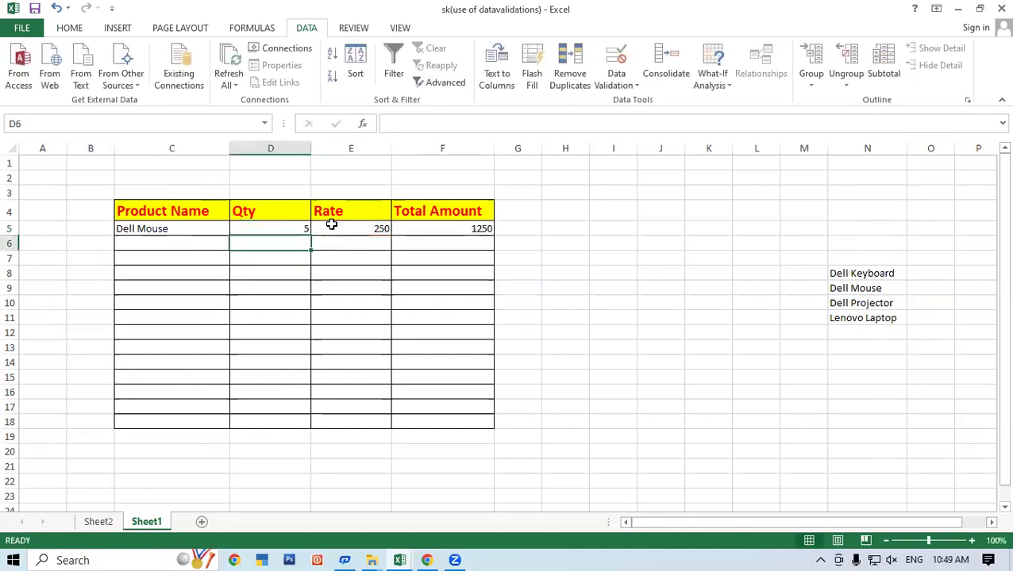
left_click(473, 230)
left_click_drag(493, 235, 508, 427)
Add Lenovo Laptop in row 6 with its quantity and a 25000 rate.
left_click(148, 244)
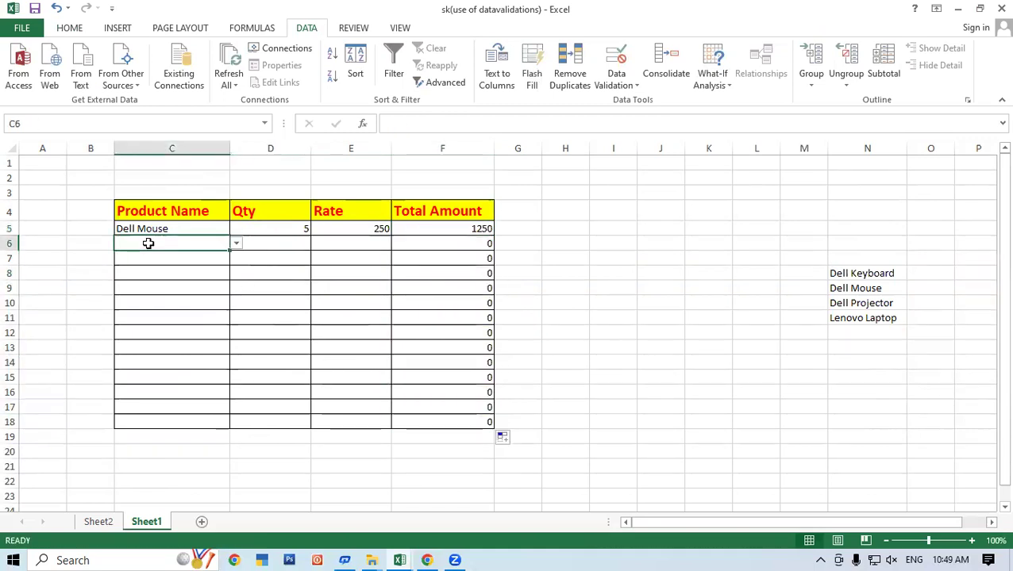
left_click(235, 244)
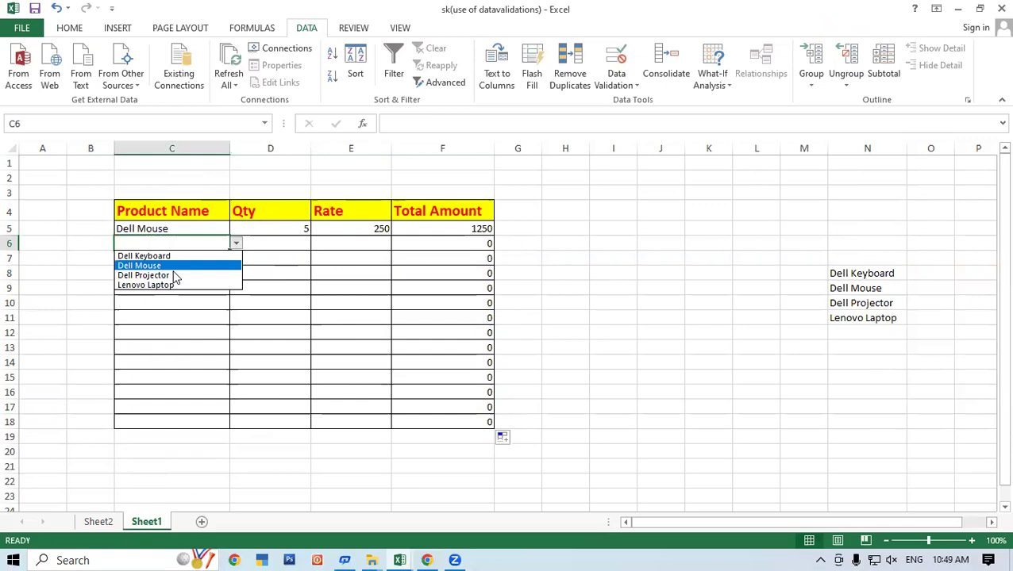
left_click(156, 288)
left_click(305, 243)
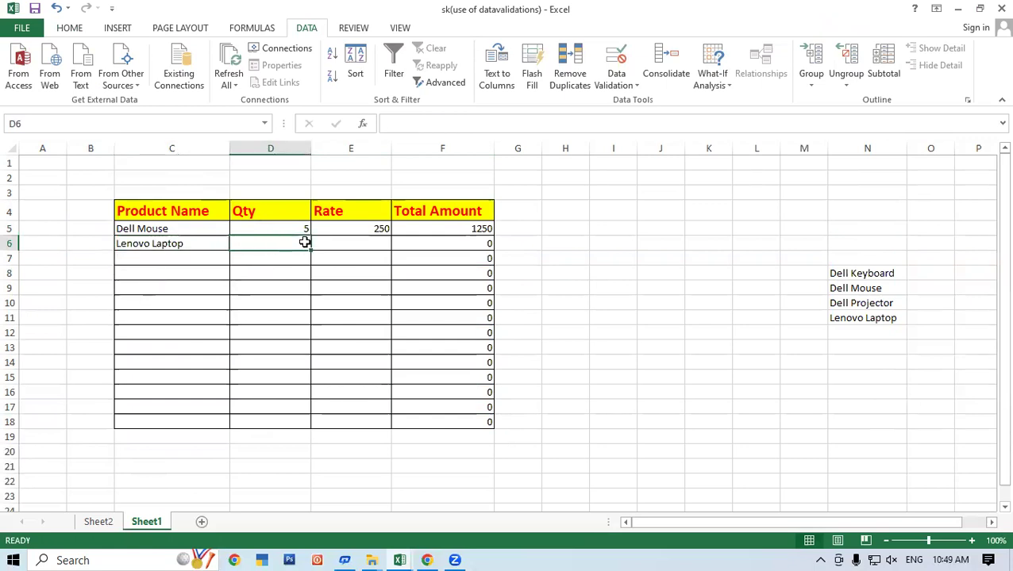
type("2")
key("Tab")
type("25000")
key("Return")
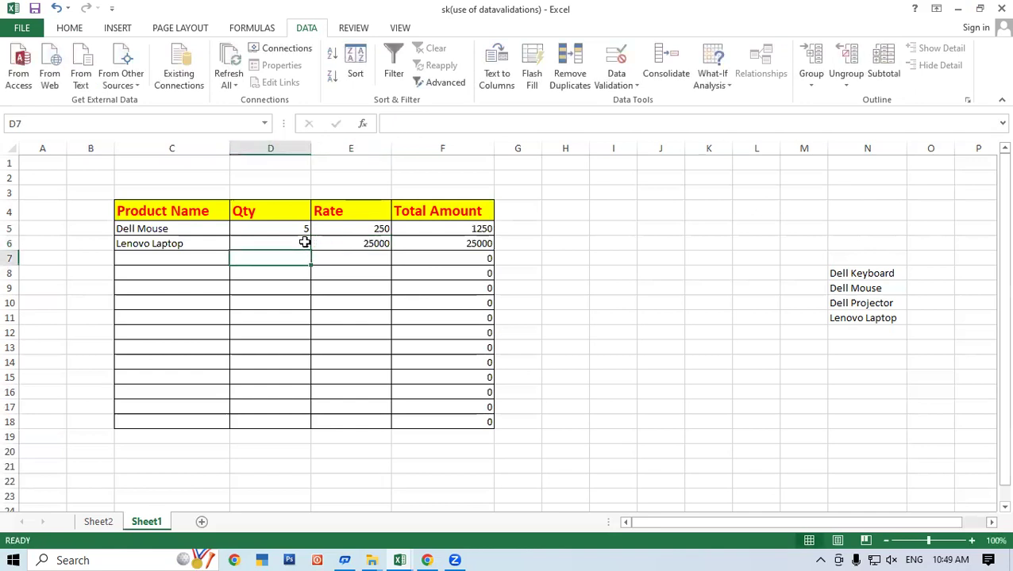
Add Dell Projector in row 7 with quantity 2 and rate 25000.
left_click(202, 260)
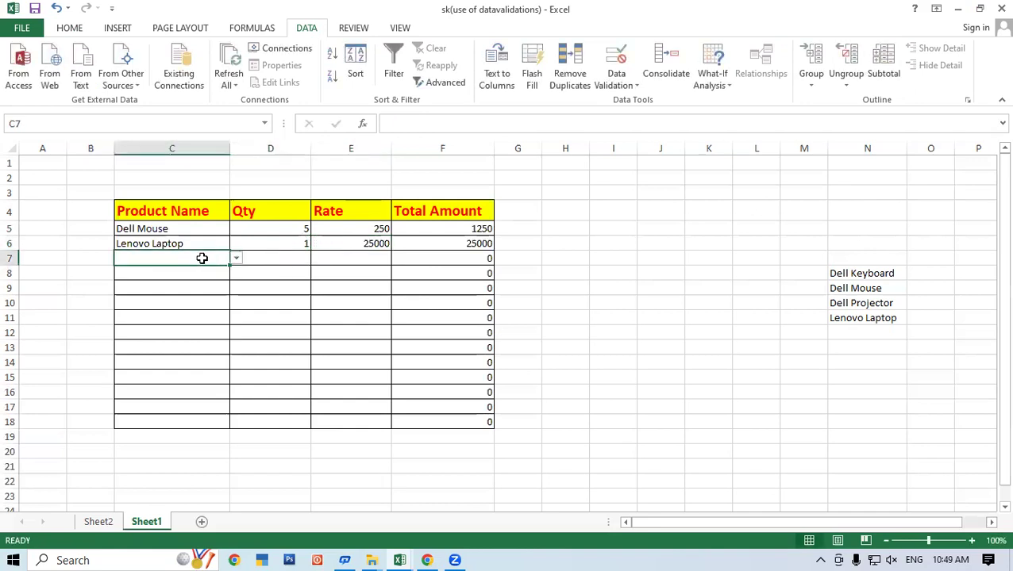
left_click(234, 261)
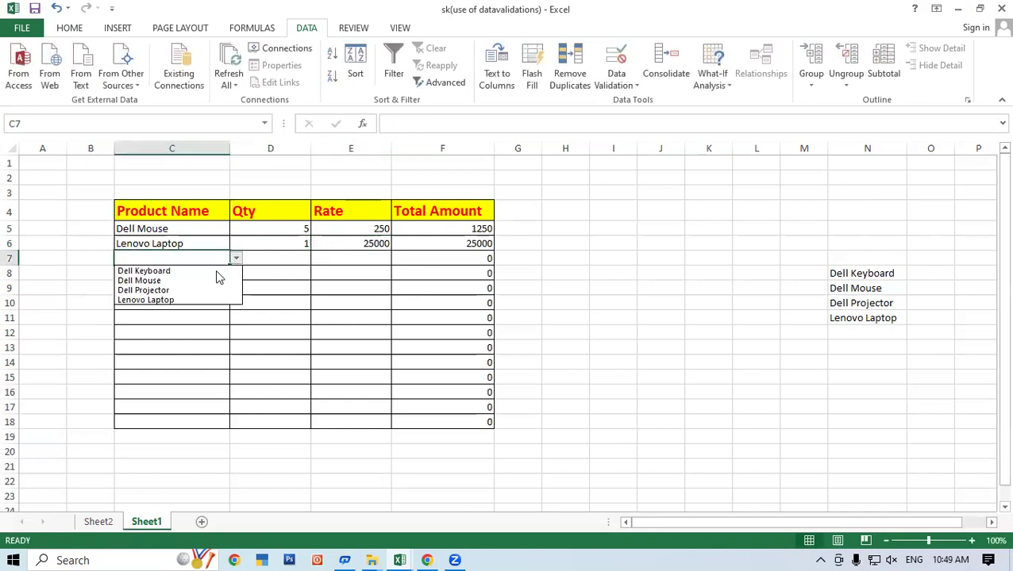
left_click(173, 292)
left_click(278, 259)
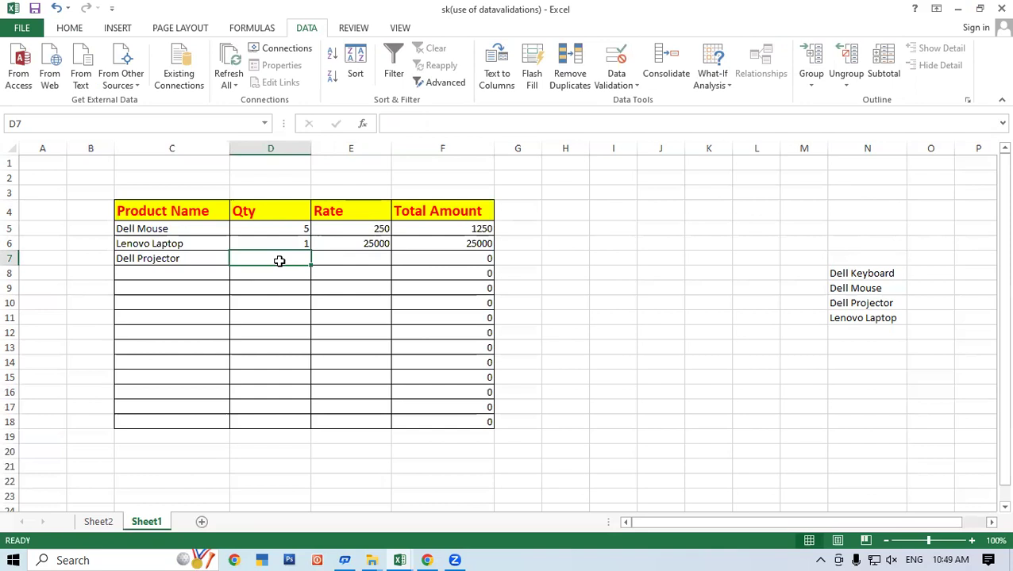
type("2")
key("Tab")
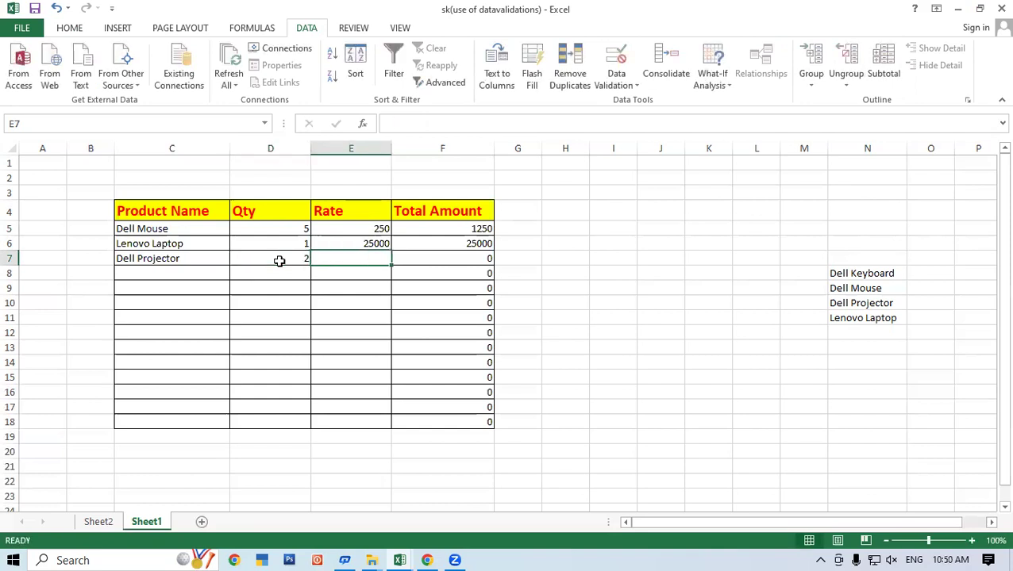
type("25000")
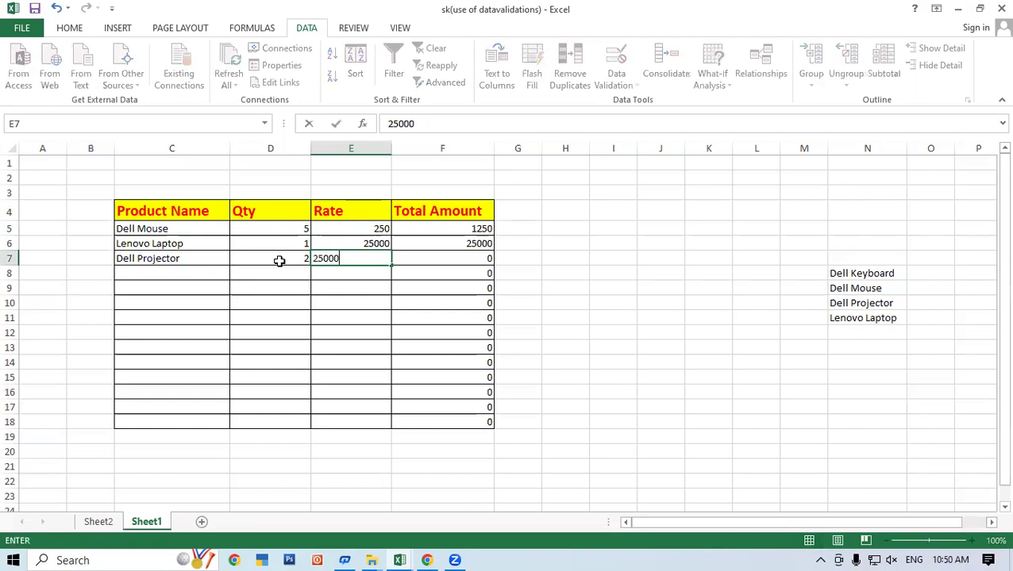
key("Return")
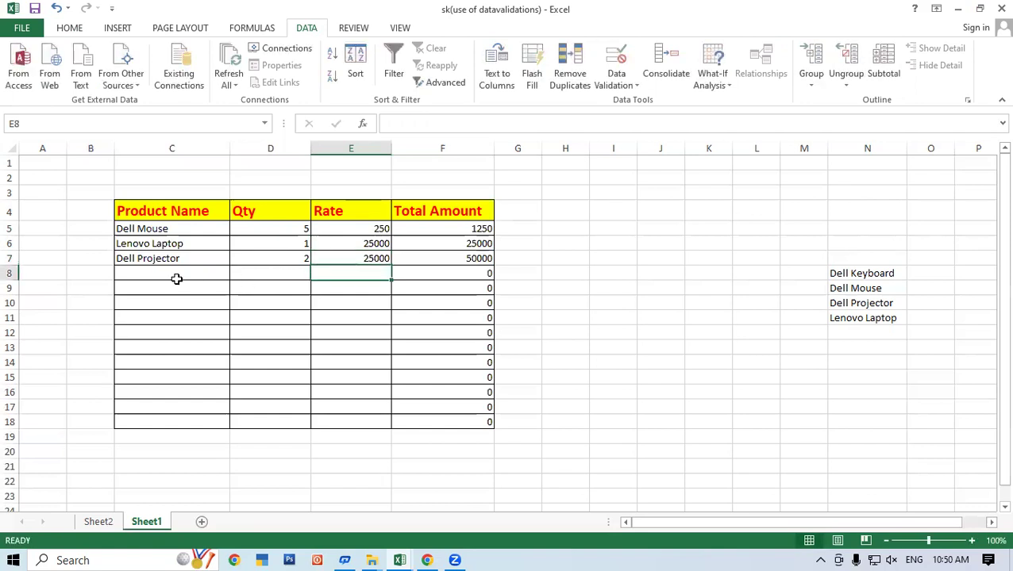
left_click(169, 278)
type("5656565")
key("Return")
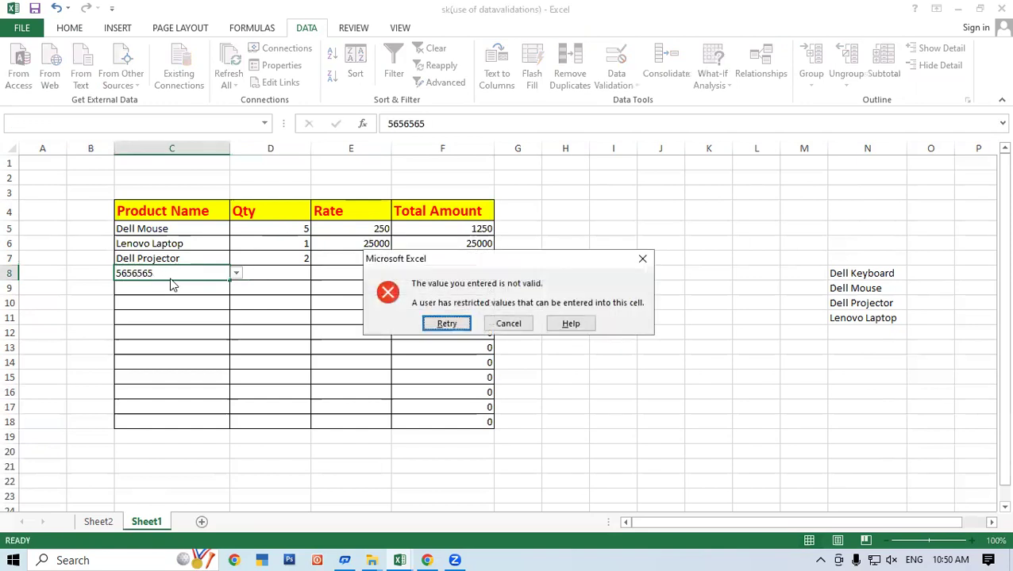
key("Return")
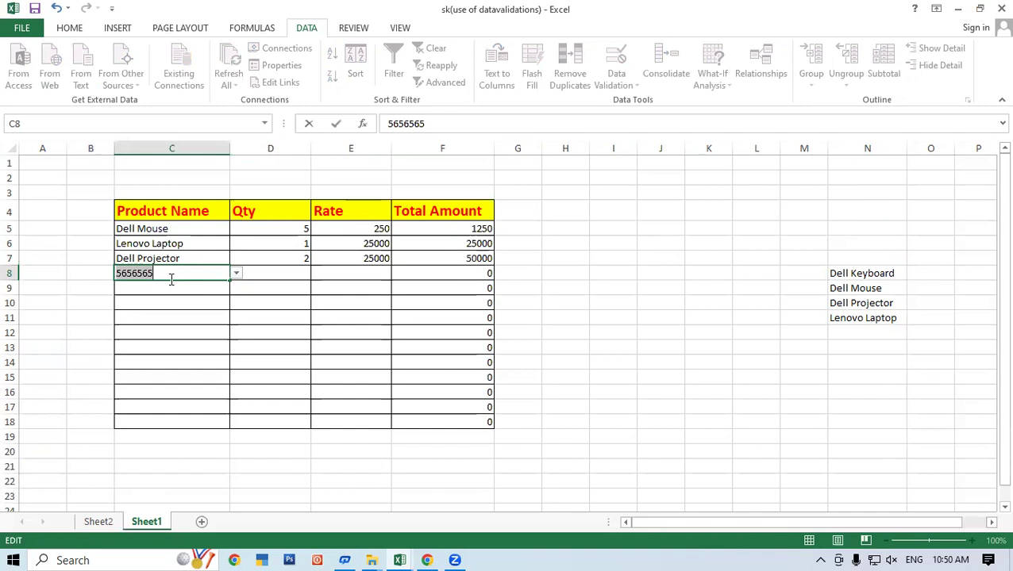
type("jc;")
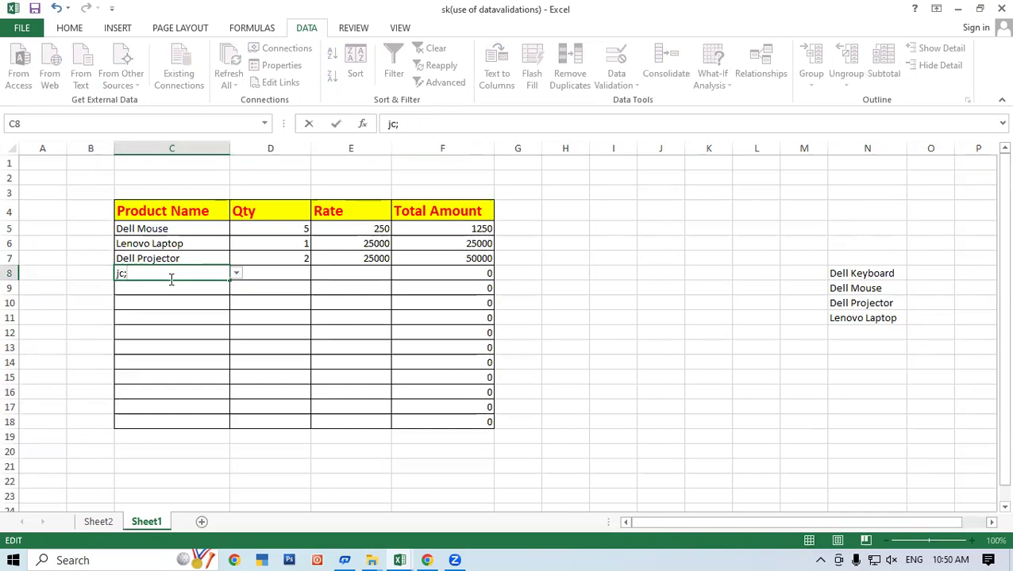
key("BackSpace")
key("BackSpace")
type("hcl")
key("Return")
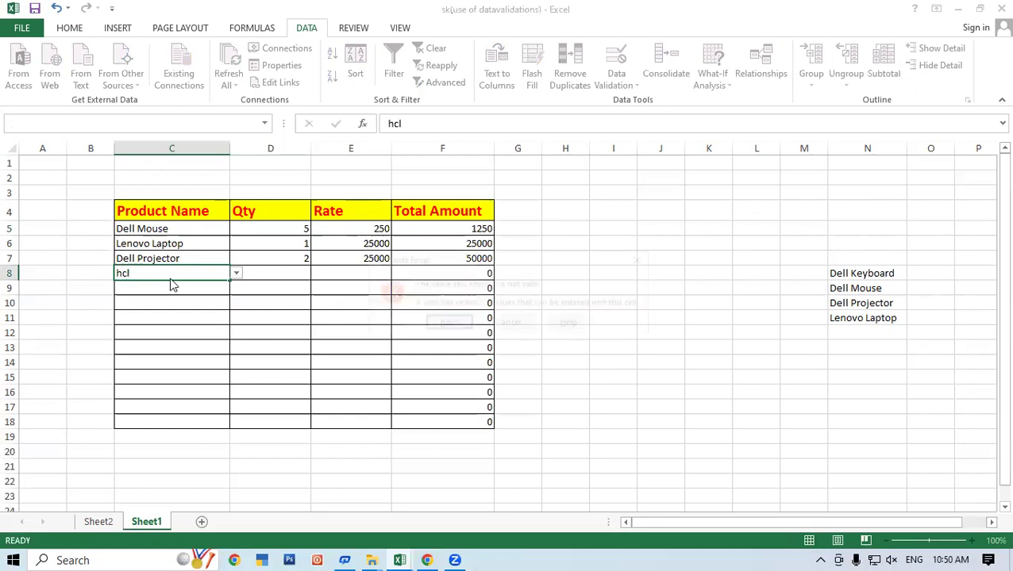
key("Return")
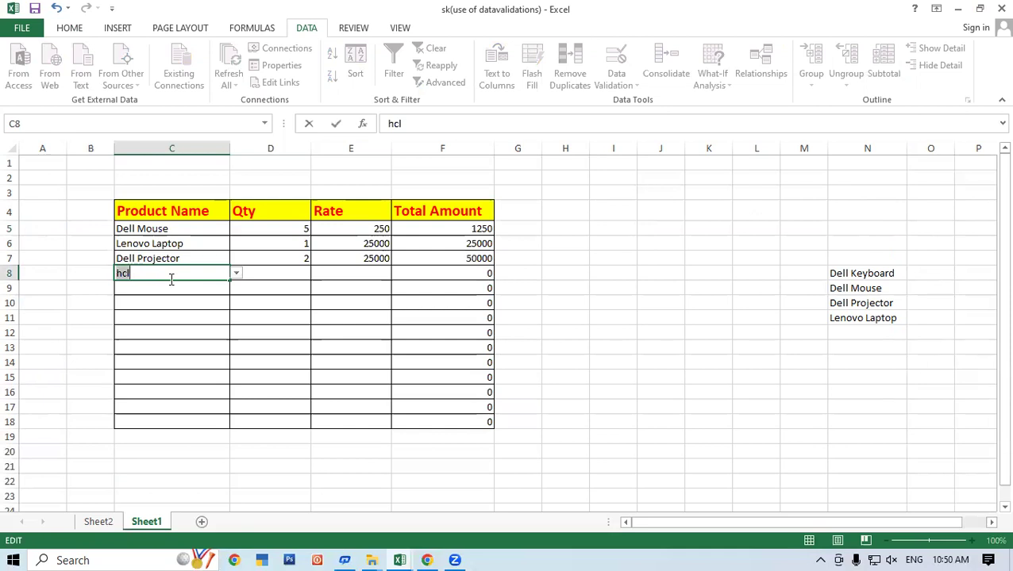
key("BackSpace")
left_click(235, 330)
left_click(173, 268)
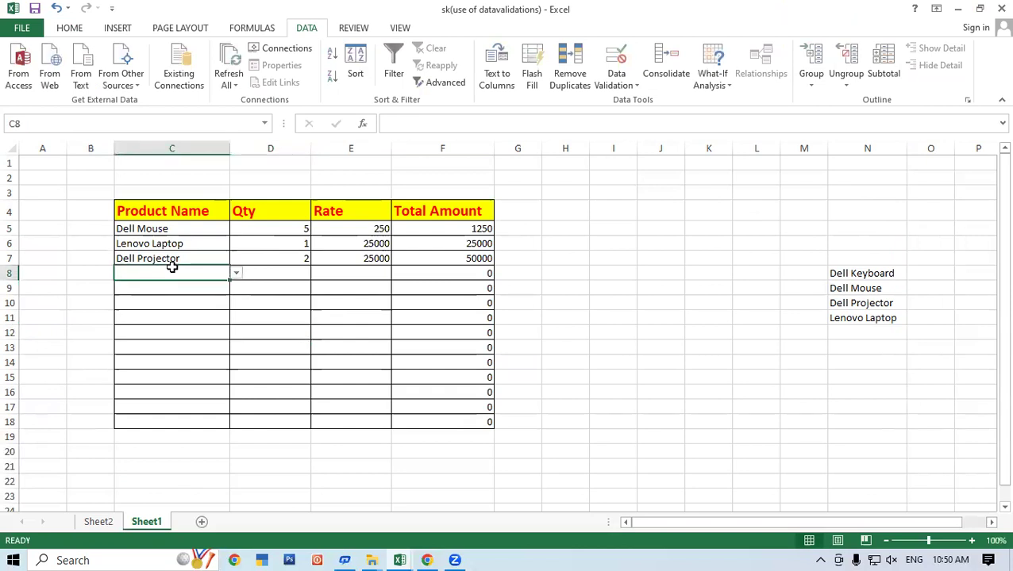
left_click(159, 228)
left_click(169, 287)
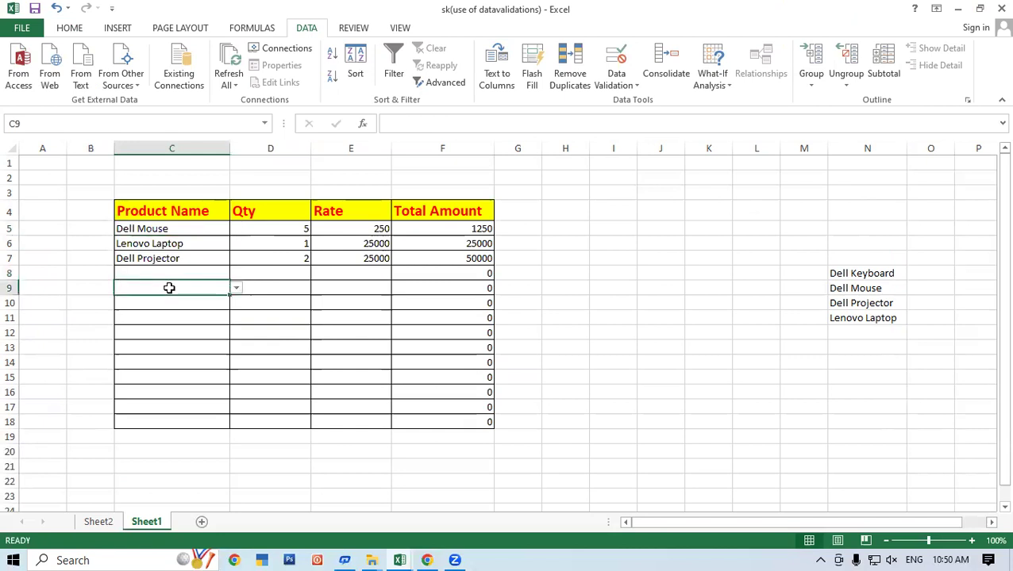